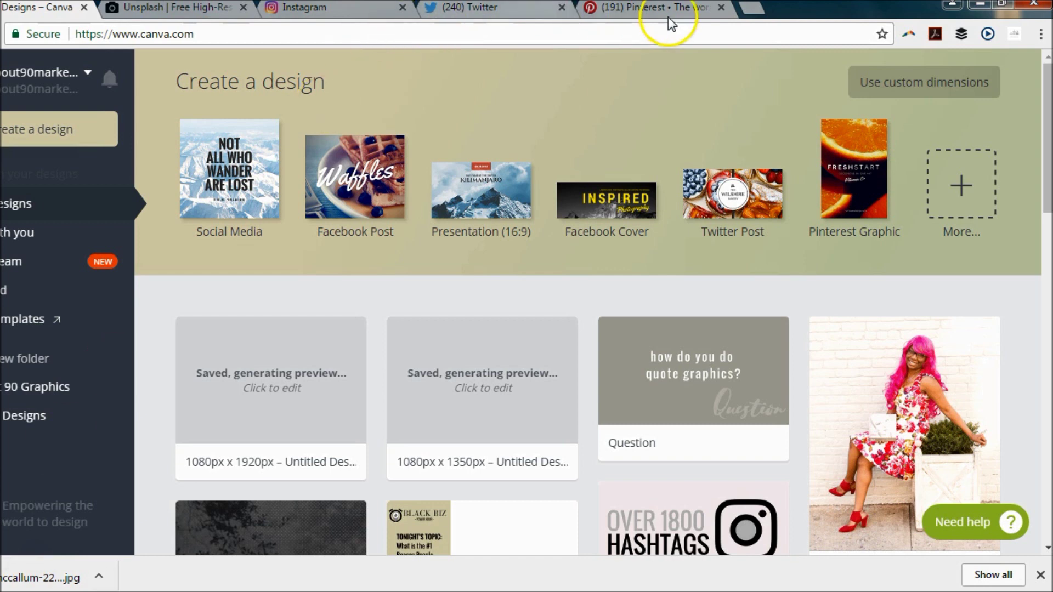
Create a blank custom design of 1080 × 1920 px
left_click(889, 85)
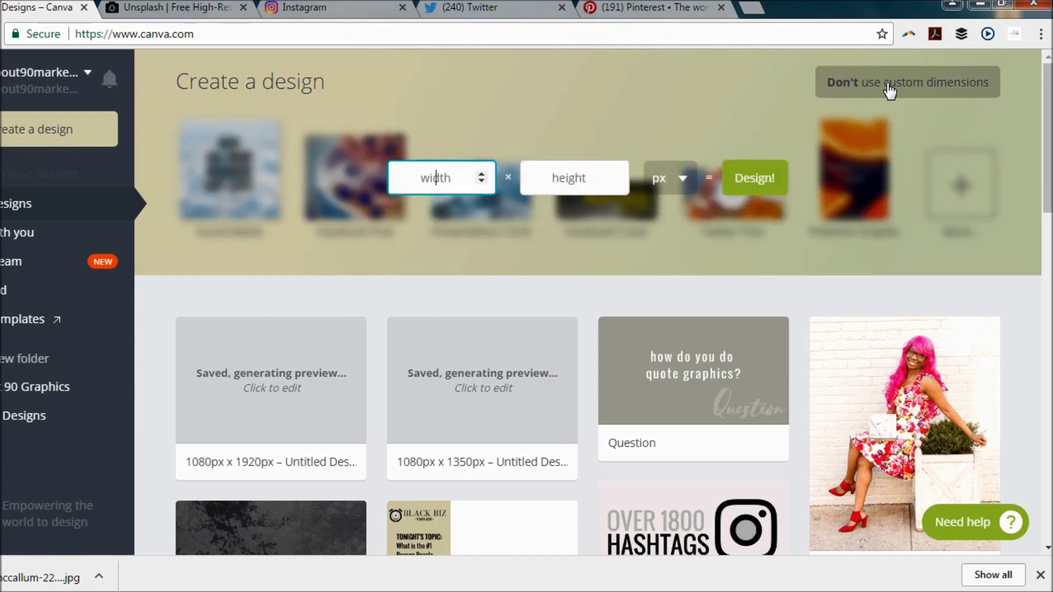
type("1080")
key("Tab")
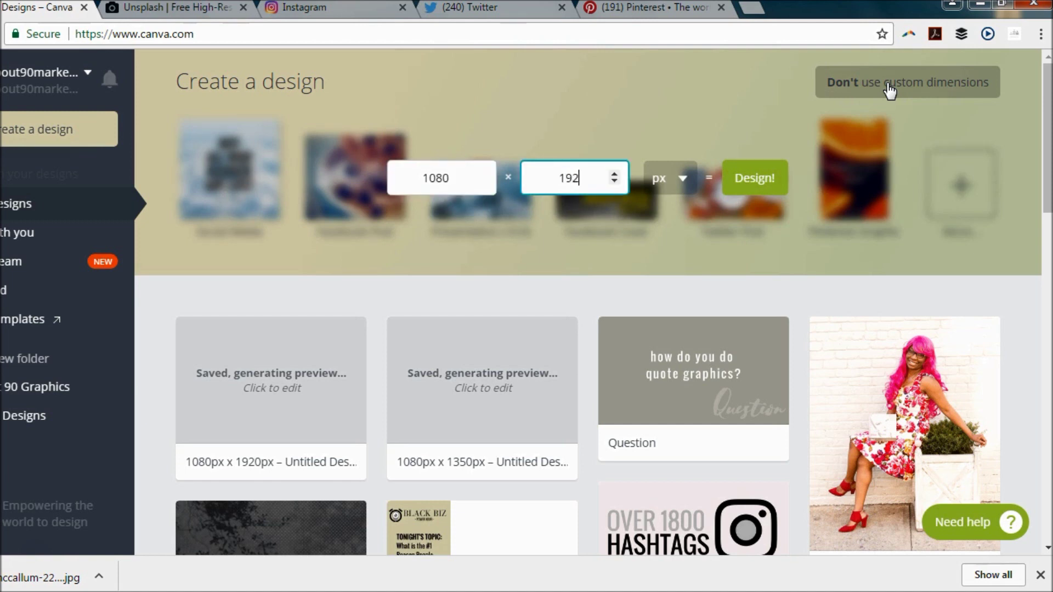
type("1920")
left_click(784, 192)
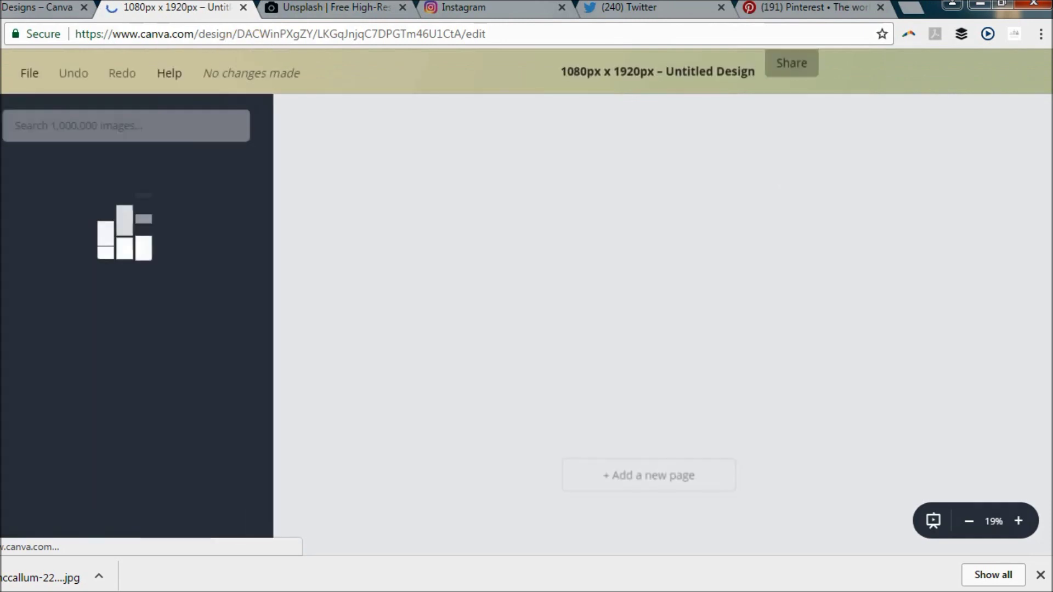
Create a second blank custom design of 1080 × 1350 px from the dashboard
left_click(41, 7)
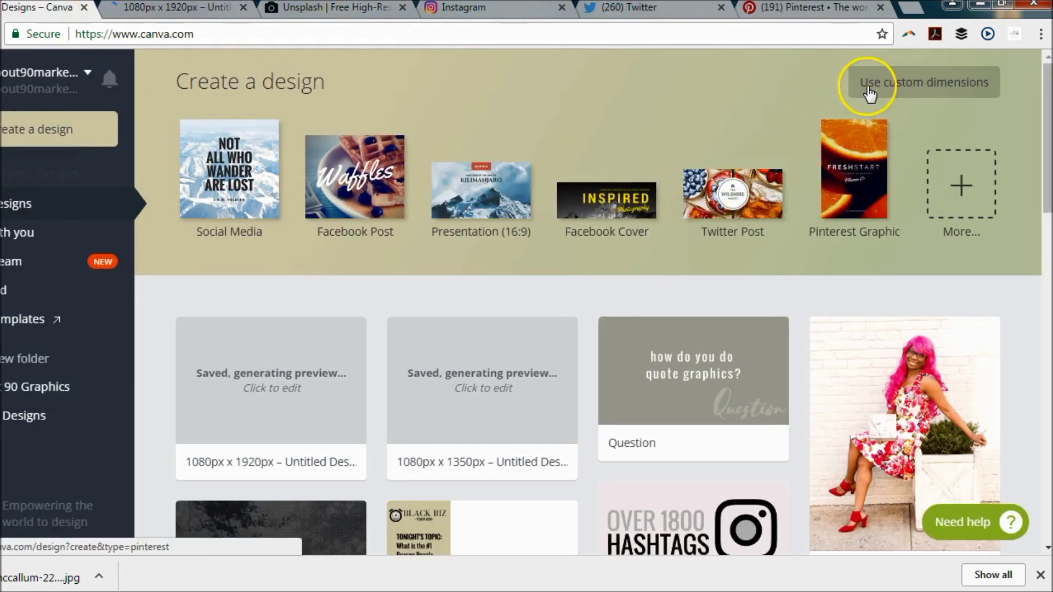
left_click(904, 87)
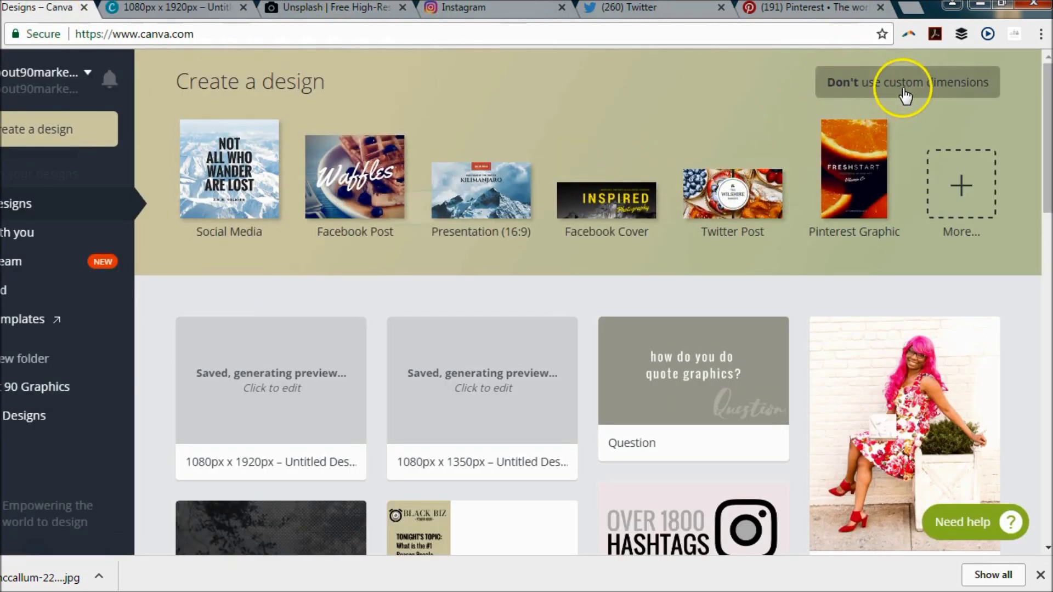
left_click(596, 179)
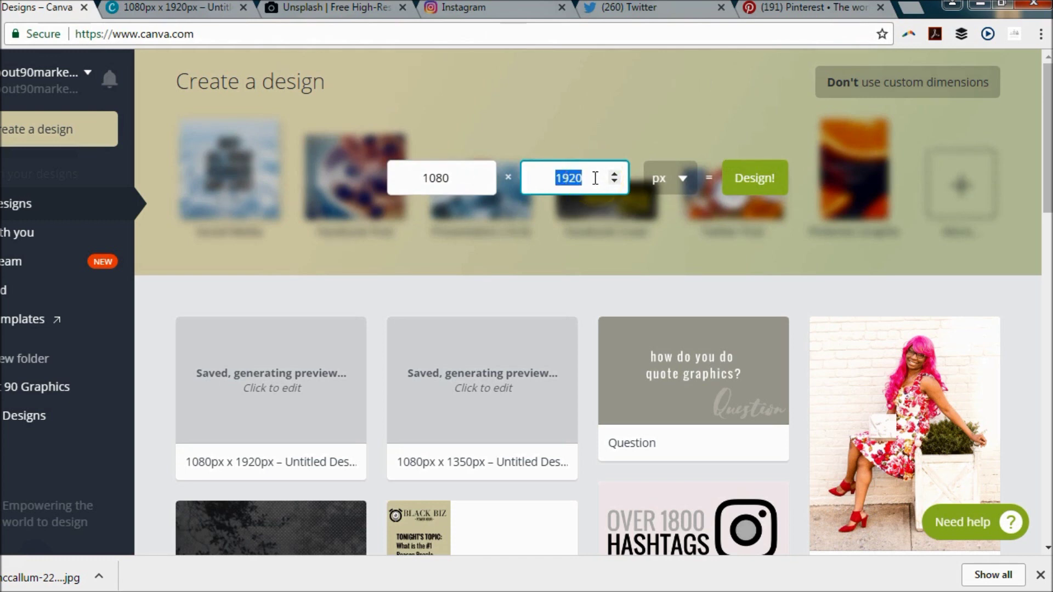
type("1350")
left_click(756, 178)
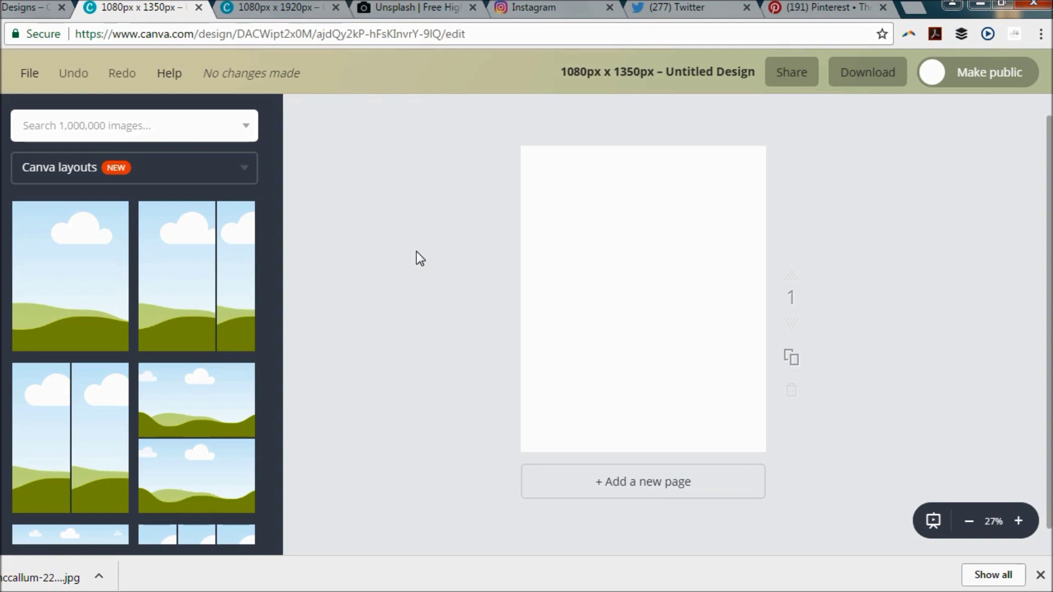
Search Unsplash for 'colored walls' and download the woman's street-art portrait photo
left_click(404, 8)
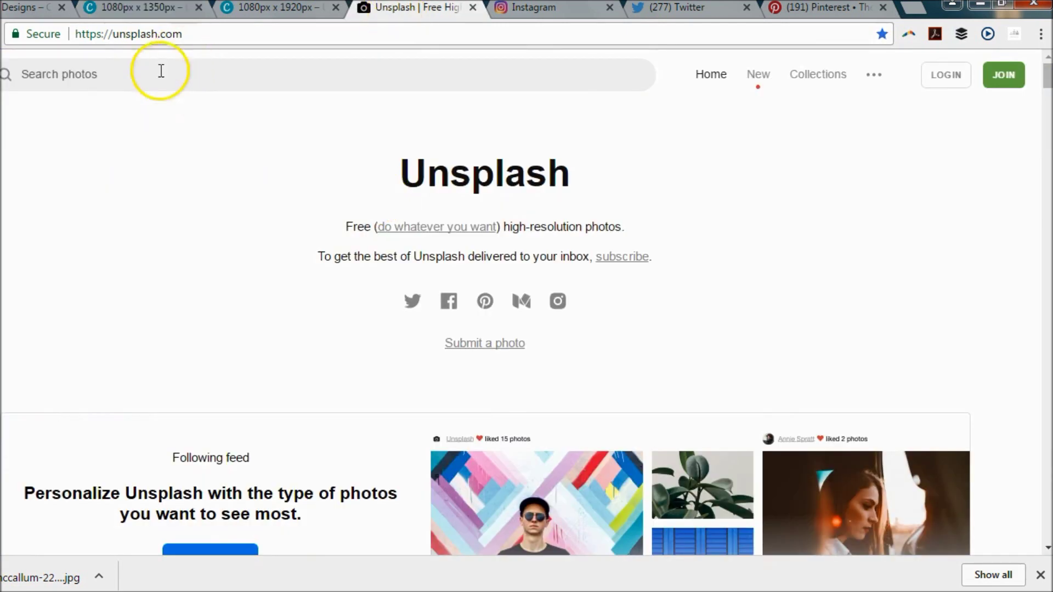
left_click(114, 79)
type("colo")
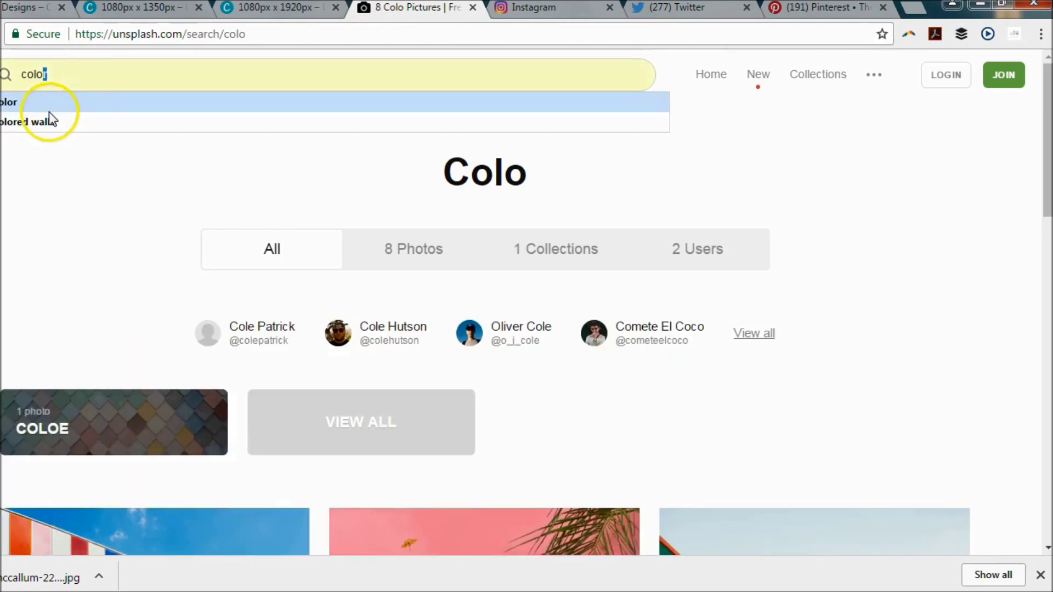
left_click(47, 128)
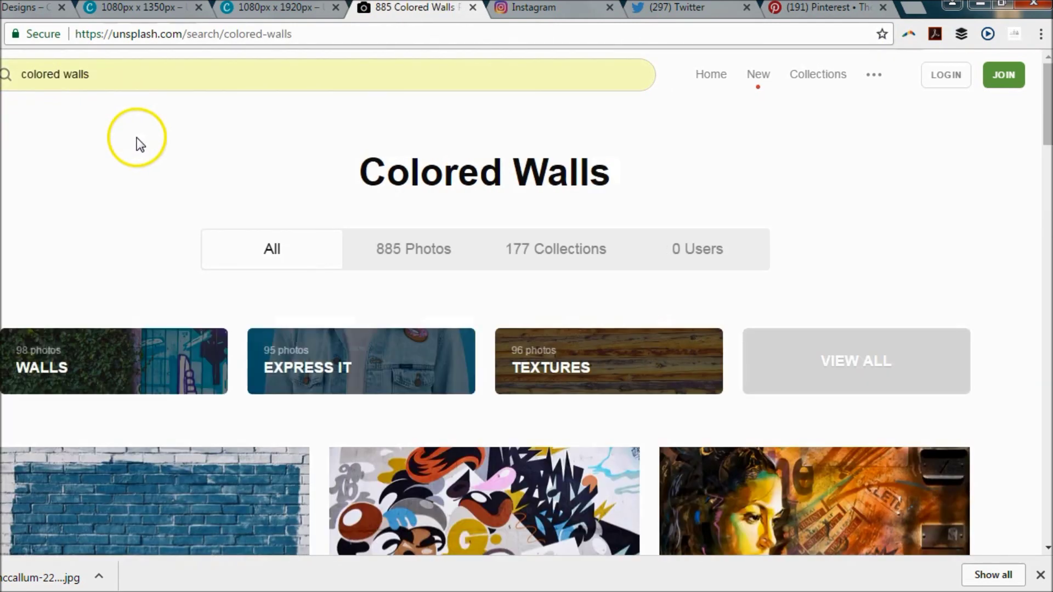
scroll(452, 284, "down", 4)
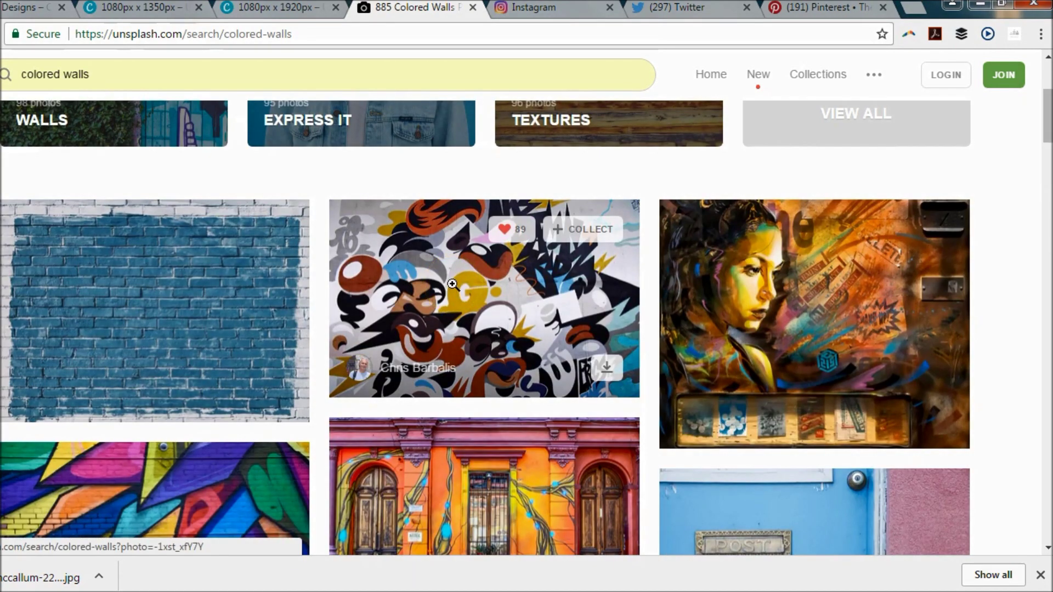
scroll(453, 284, "down", 3)
scroll(494, 291, "up", 3)
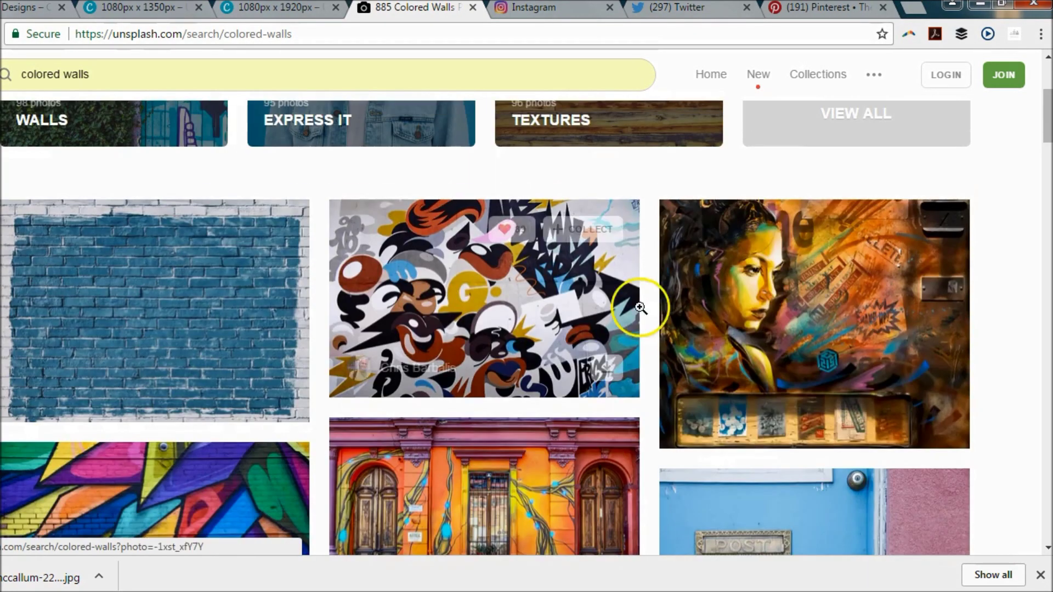
left_click(796, 305)
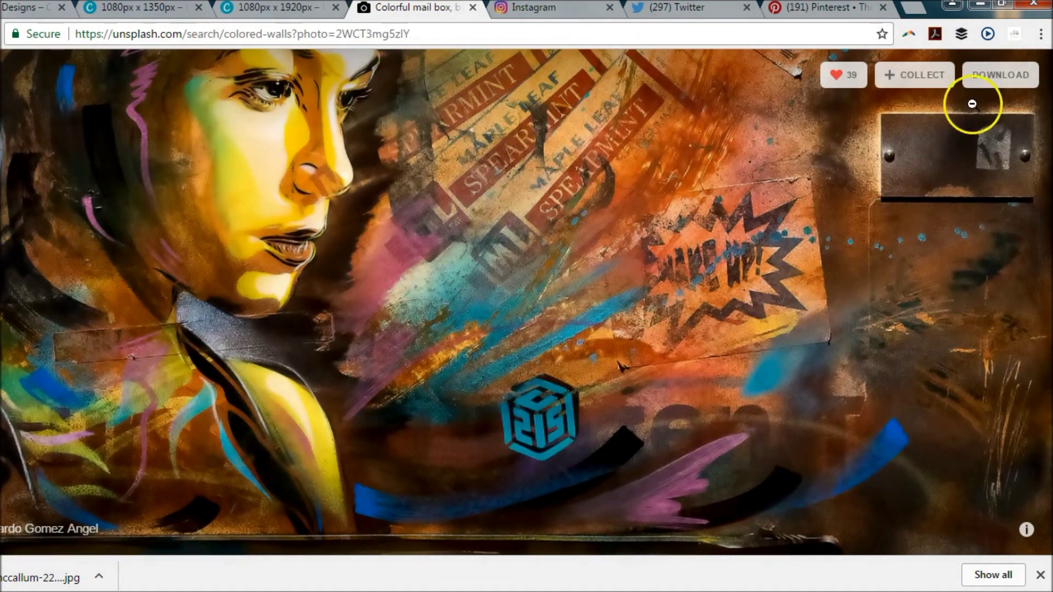
left_click(1006, 76)
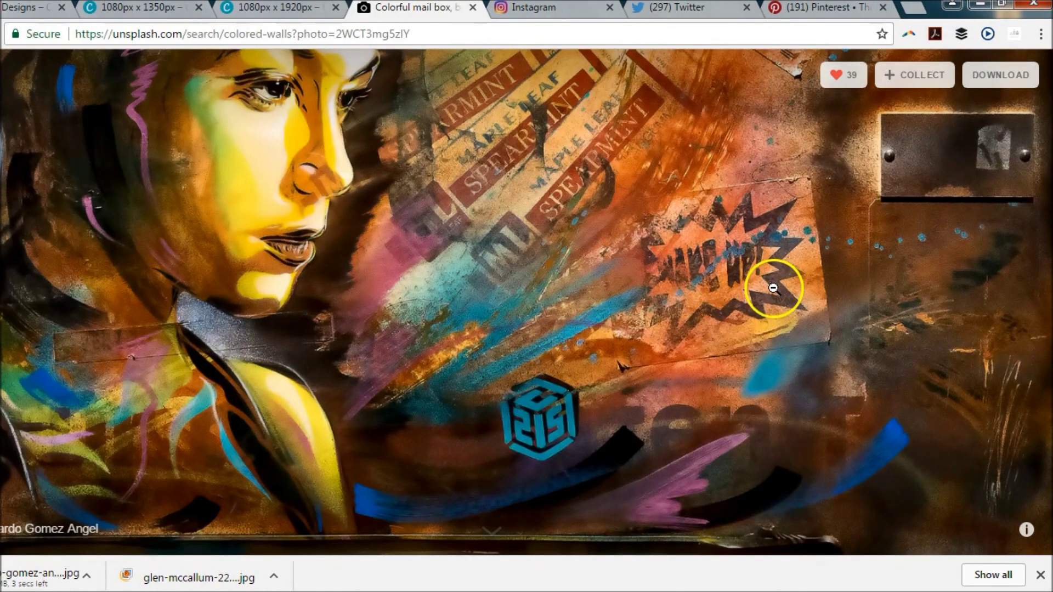
Upload the downloaded portrait image into the 1080 × 1920 design
left_click(264, 12)
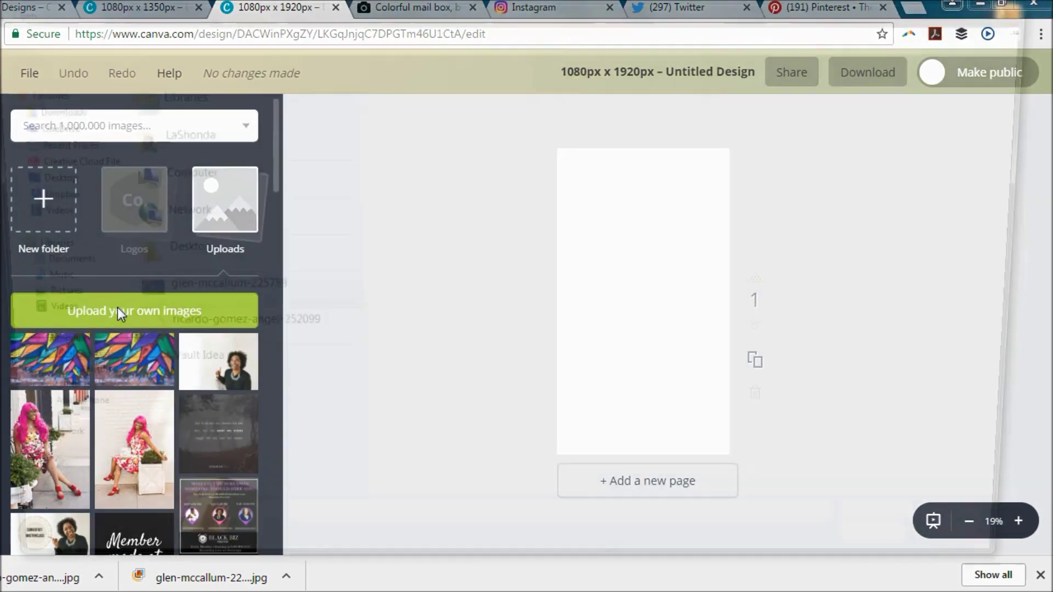
left_click(117, 310)
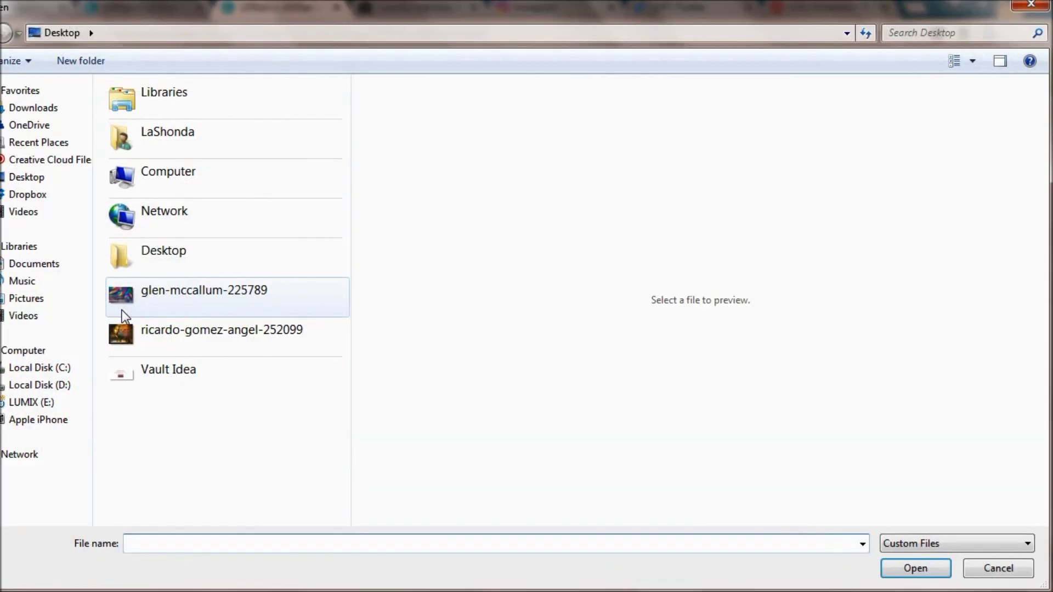
left_click(167, 331)
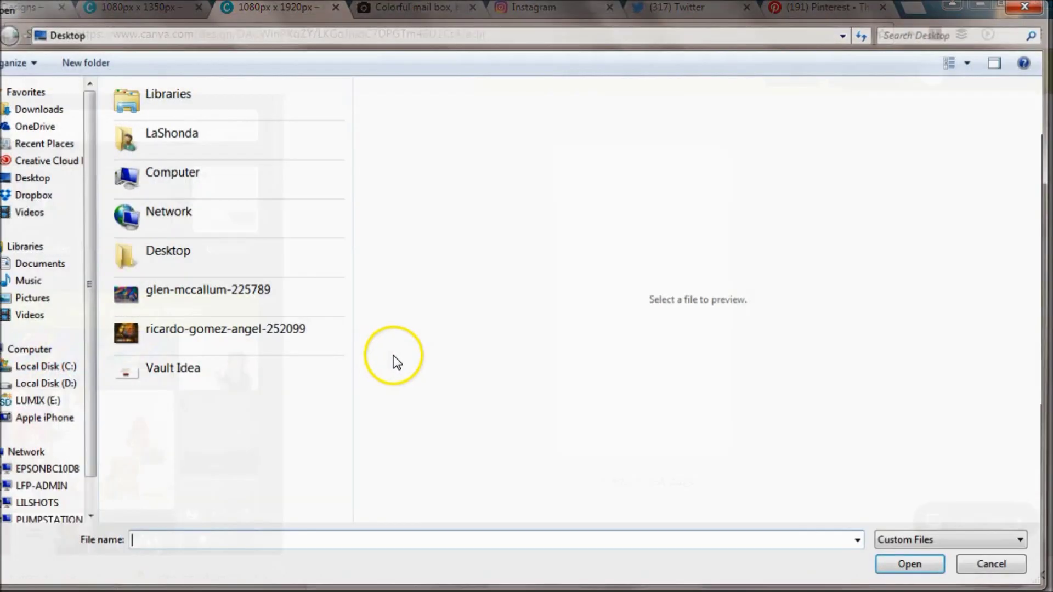
left_click(331, 351)
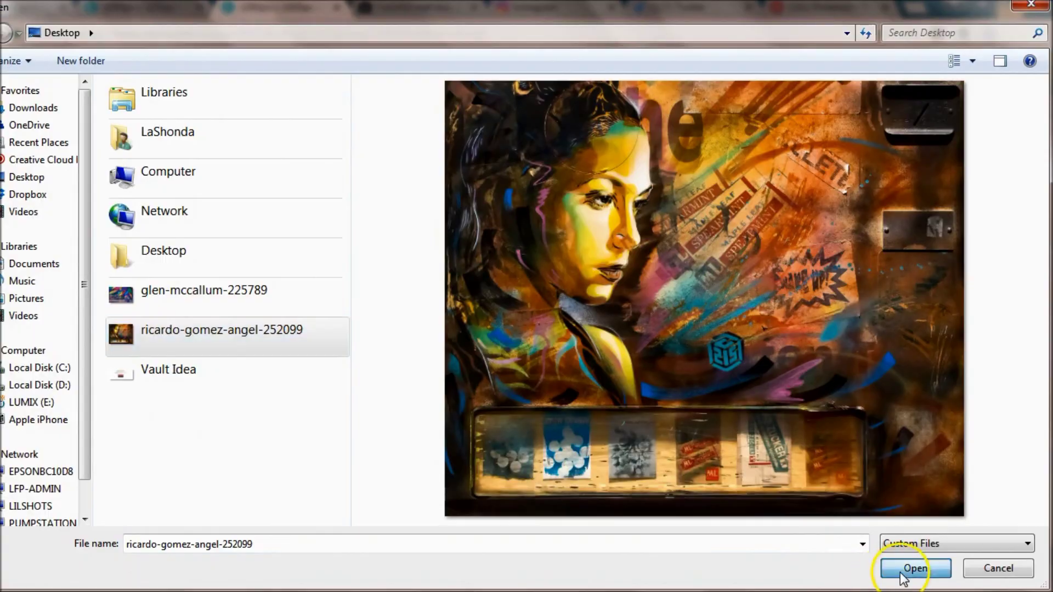
left_click(910, 568)
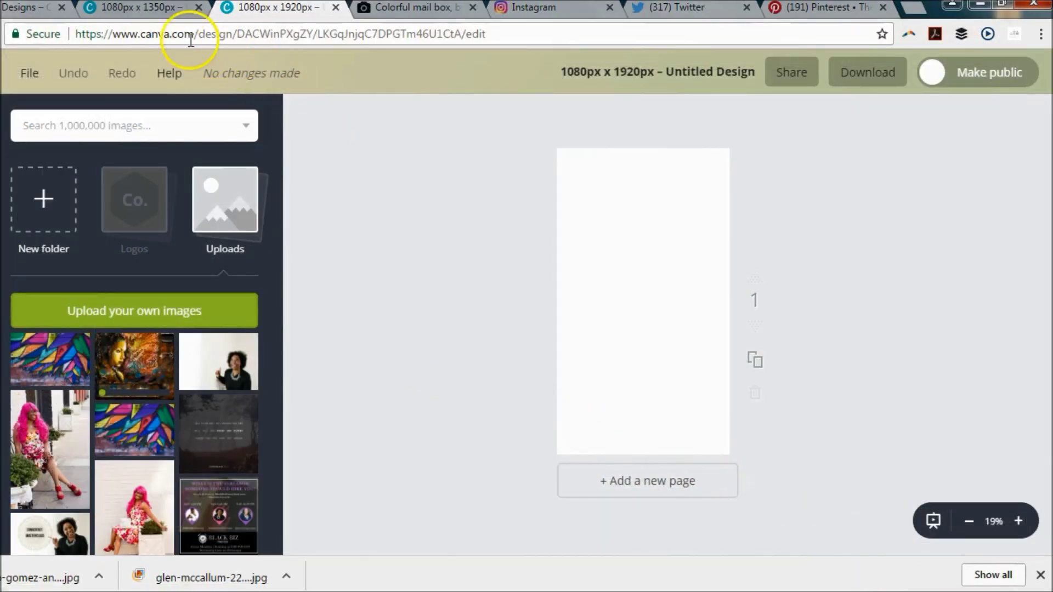
Upload the same portrait image into the 1080 × 1350 design
left_click(154, 10)
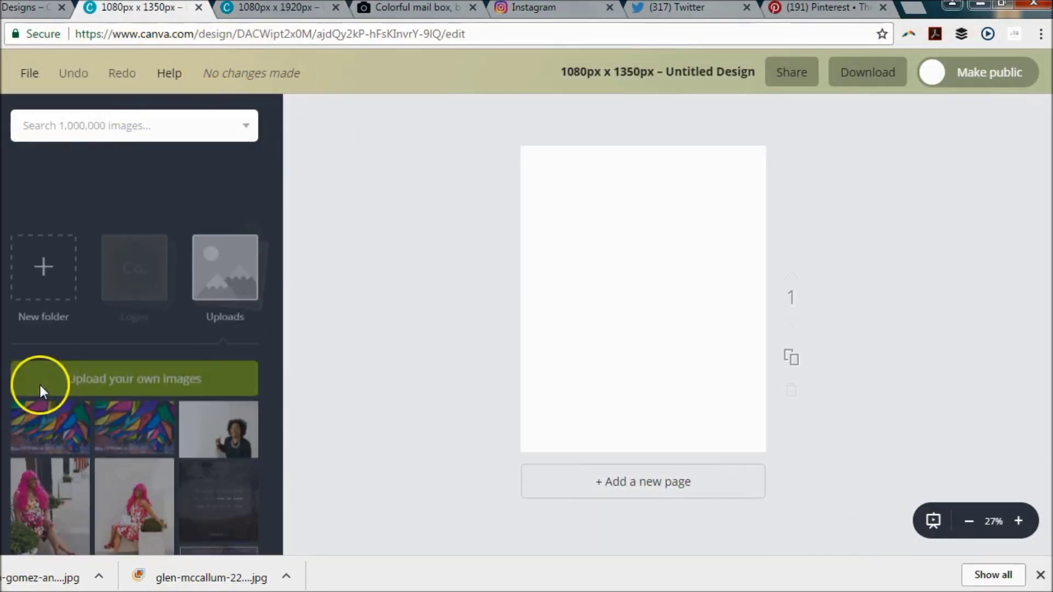
left_click(218, 317)
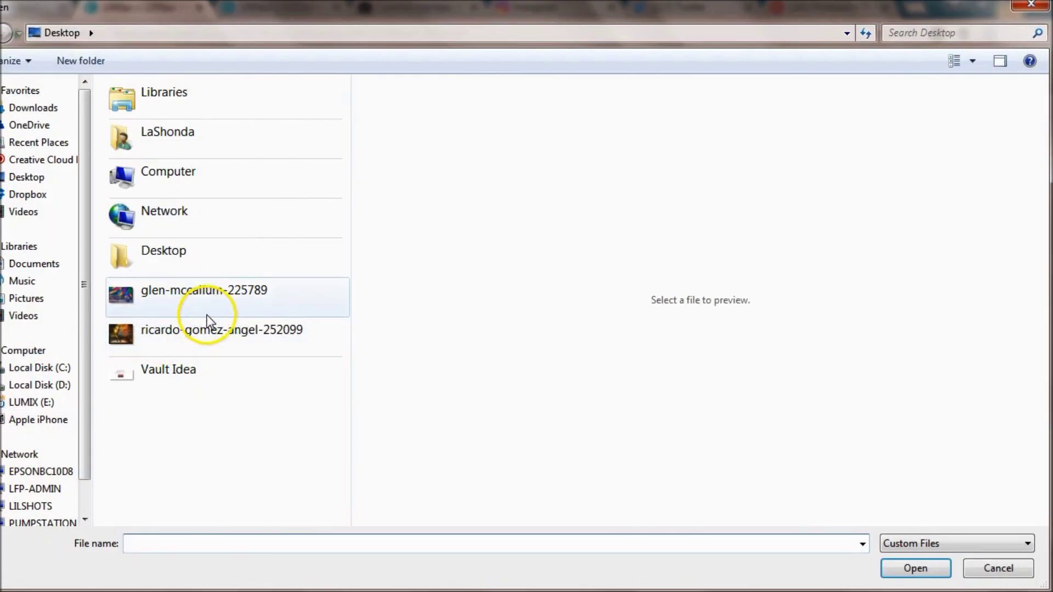
left_click(195, 339)
left_click(933, 576)
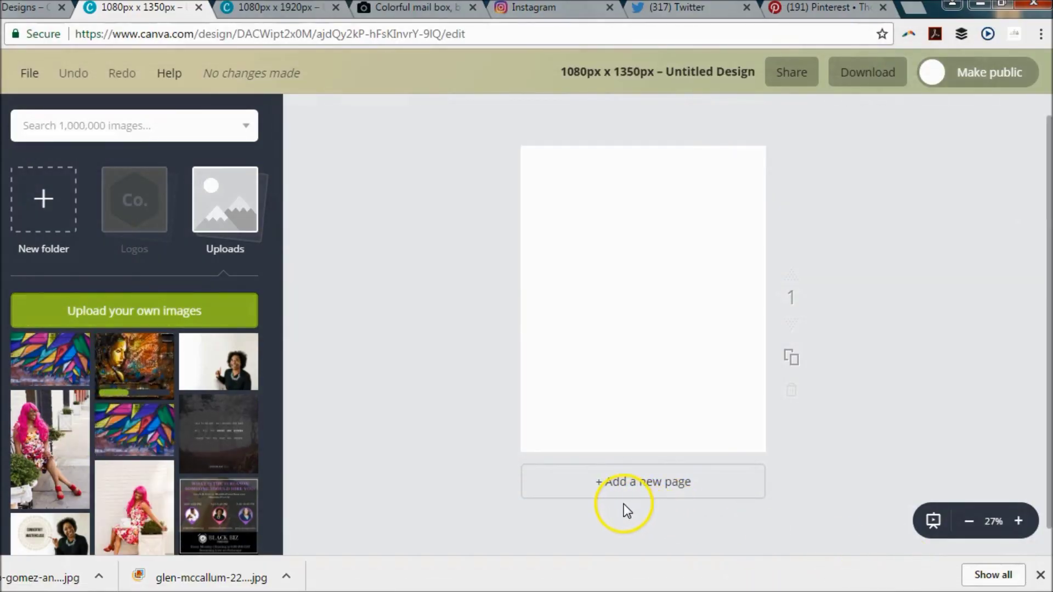
Place the portrait on the 1080 × 1920 page and enlarge it to fill the page, face in view
left_click(242, 12)
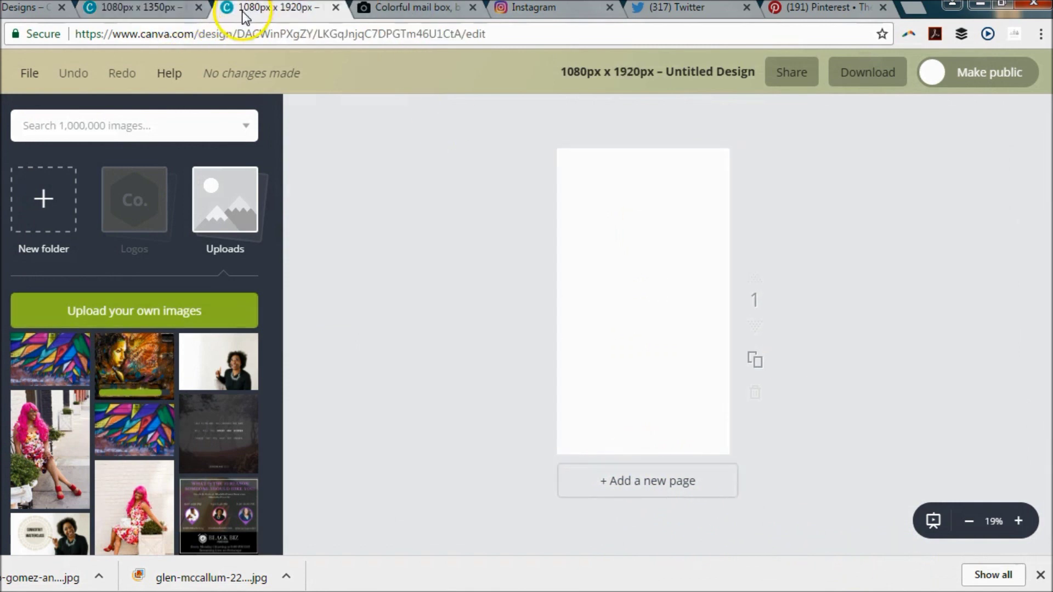
left_click(137, 349)
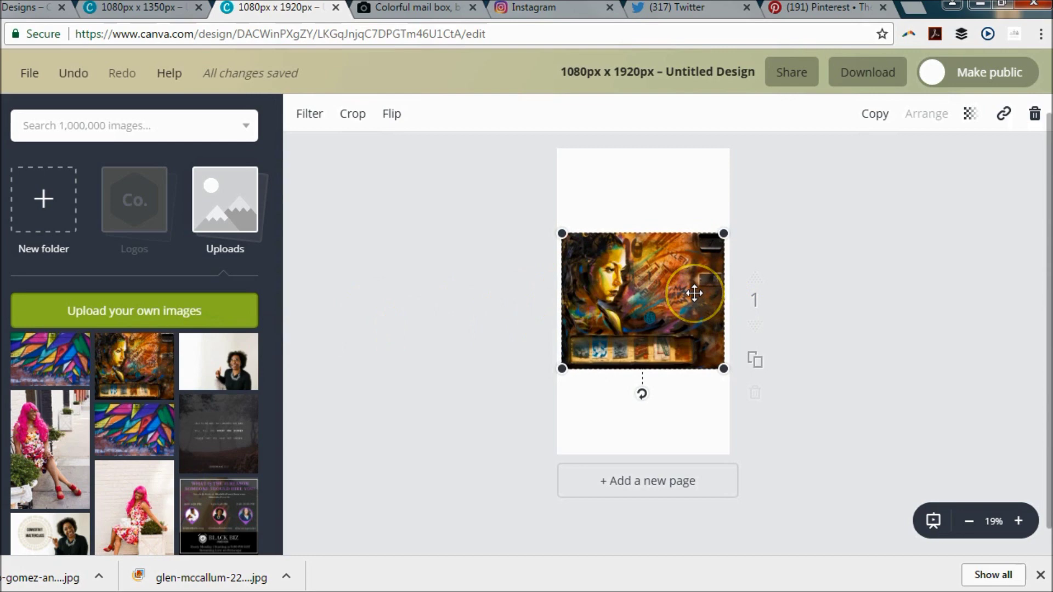
left_click_drag(721, 231, 939, 141)
left_click_drag(564, 369, 357, 576)
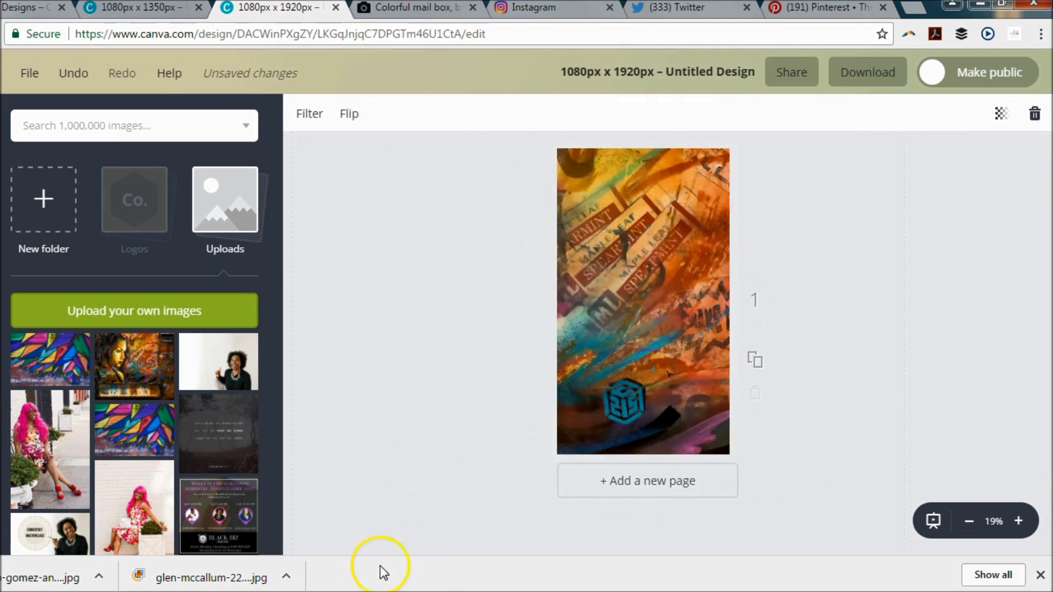
left_click_drag(647, 236, 783, 255)
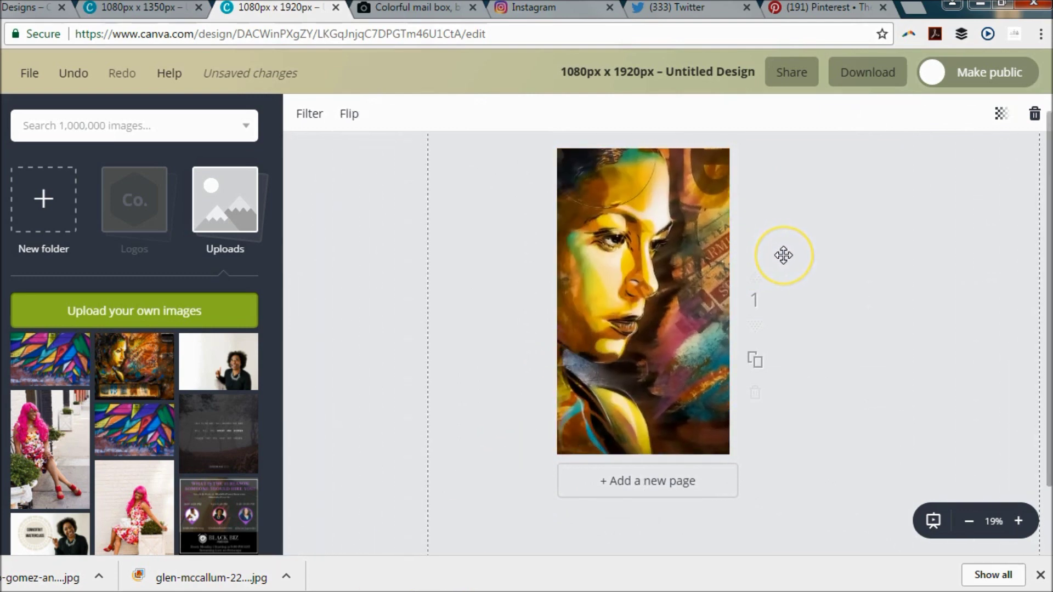
left_click(426, 259)
left_click(371, 232)
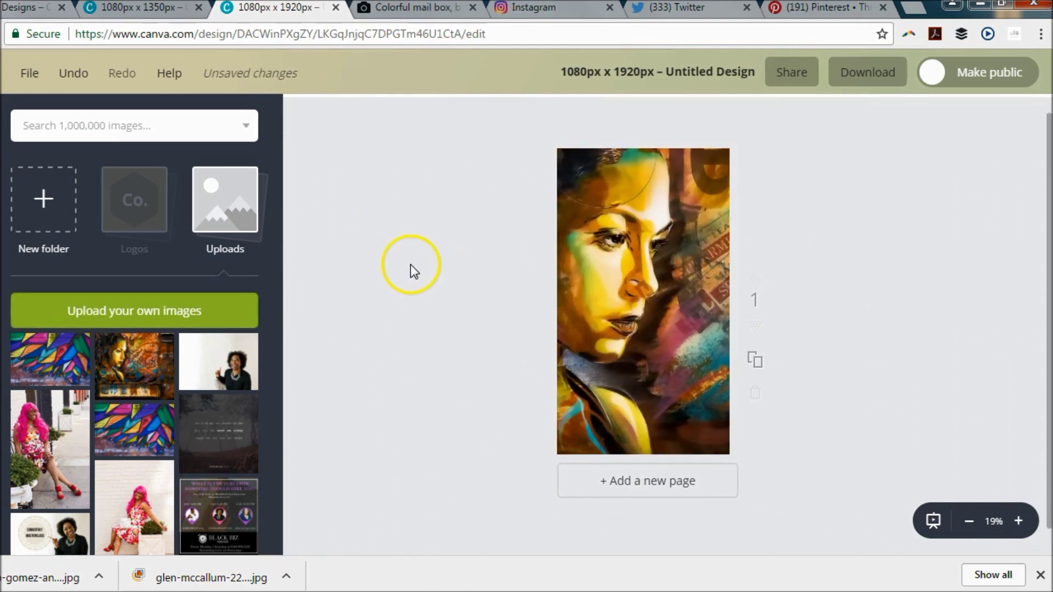
Place the uploaded woman portrait on the 1080 × 1350 page and stretch it to cover the page
left_click(147, 13)
left_click(153, 369)
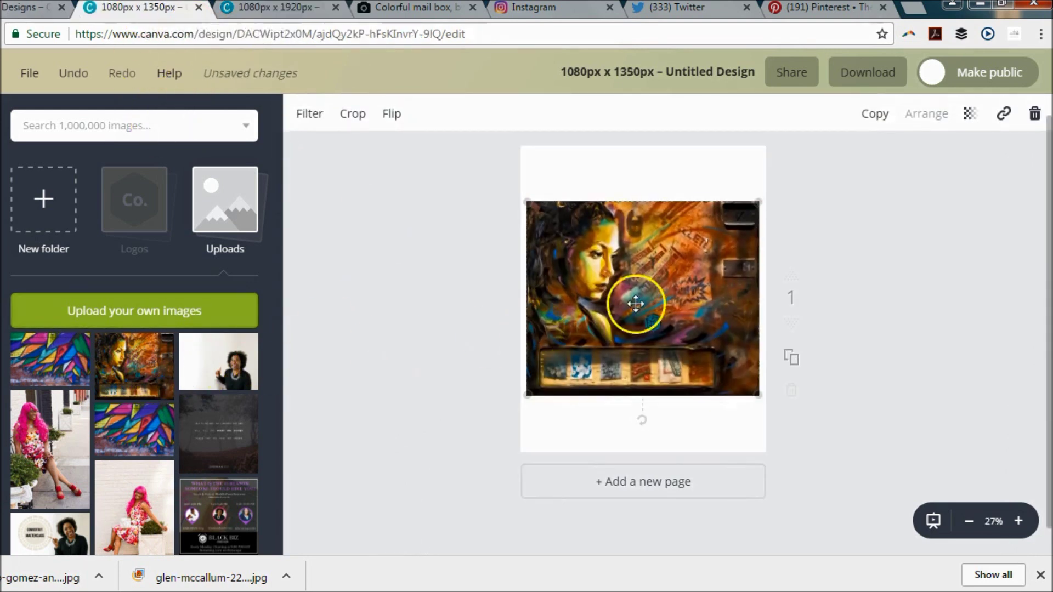
left_click_drag(767, 399, 893, 571)
left_click_drag(528, 203, 461, 146)
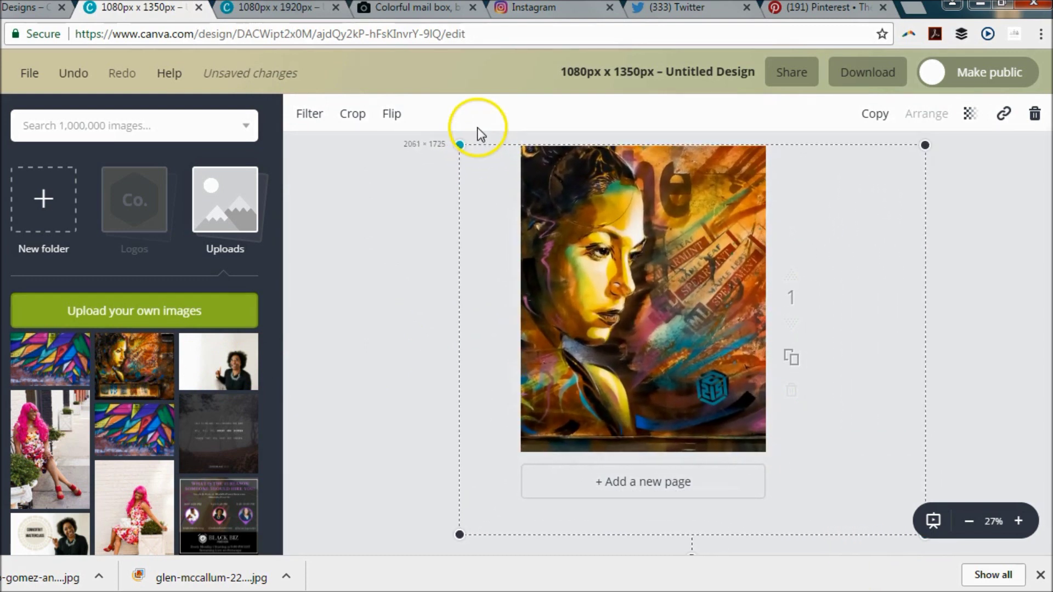
mouse_move(696, 224)
left_mouse_down()
mouse_move(703, 218)
mouse_move(691, 218)
left_mouse_up()
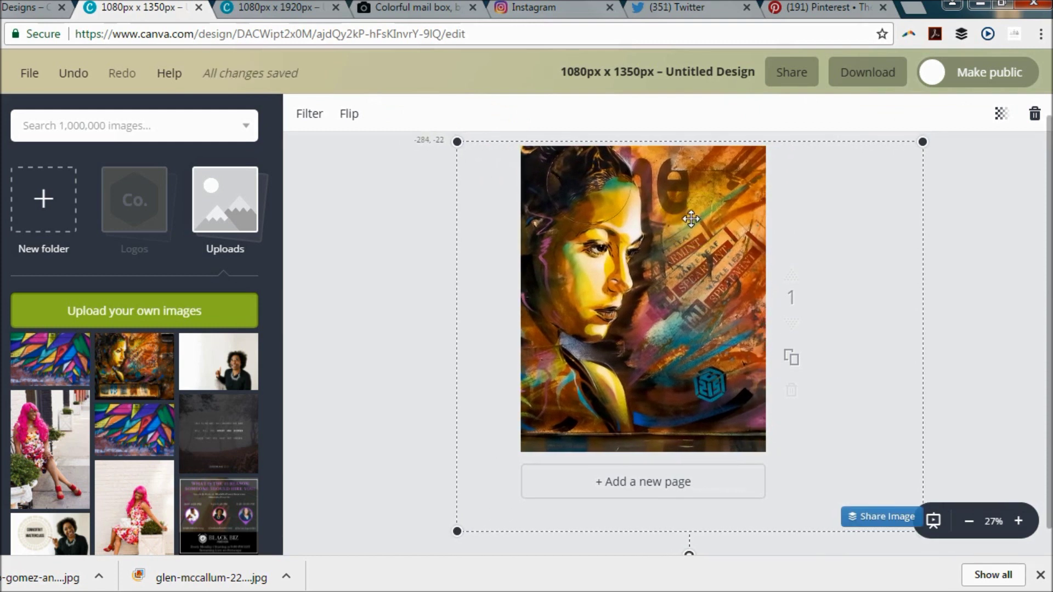
left_click(420, 227)
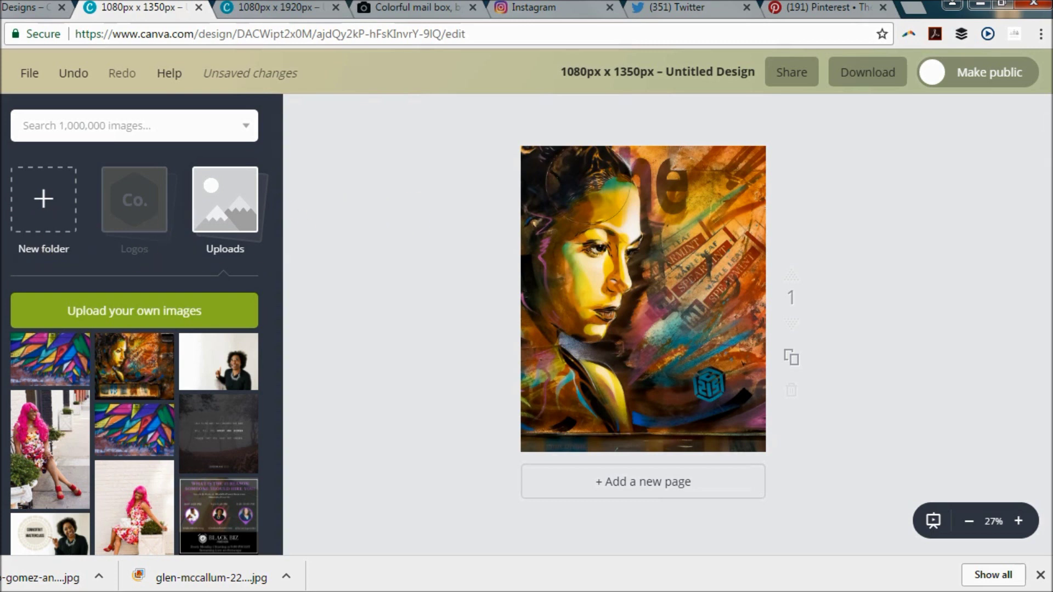
Add a red square from a 'square' element search and stretch it across most of the page
left_click(64, 131)
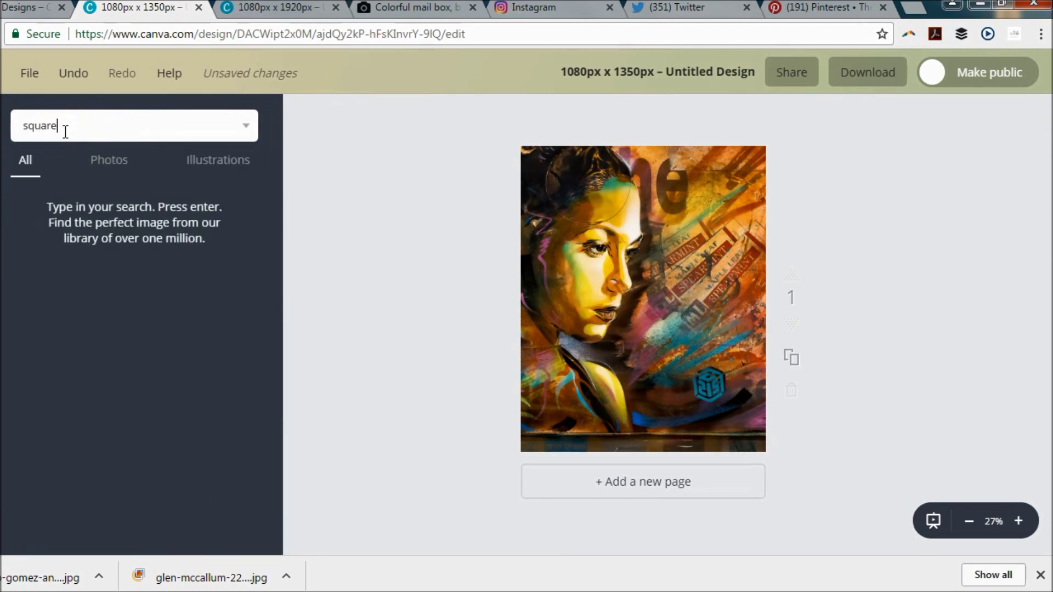
key("Return")
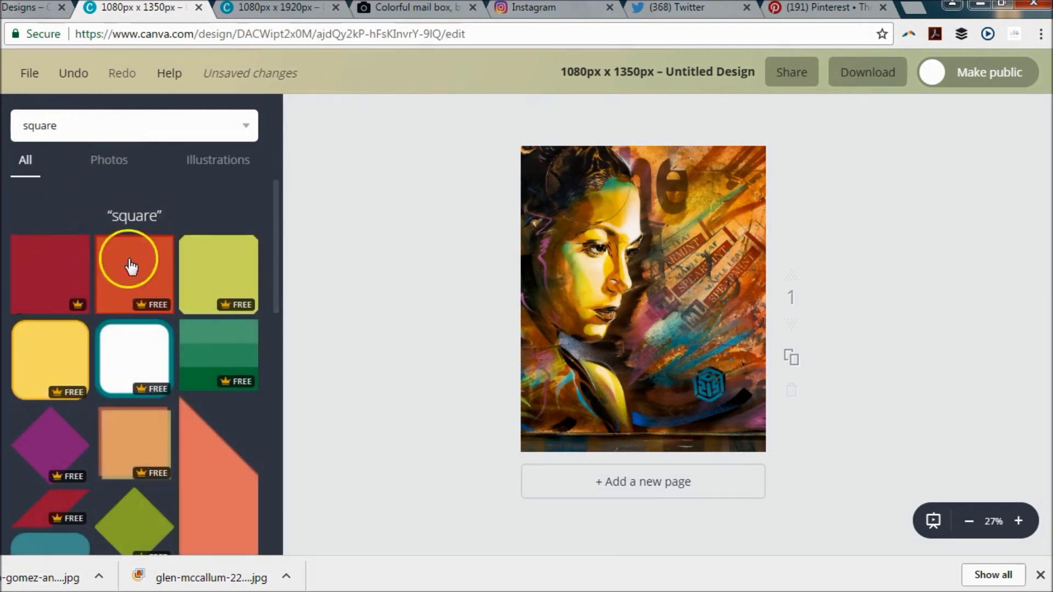
left_click(65, 268)
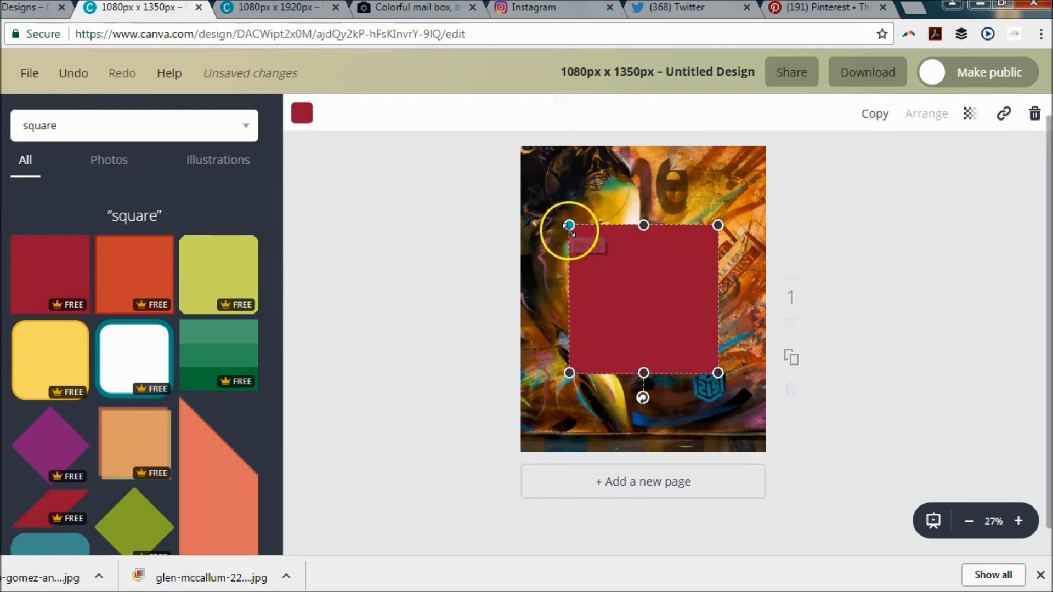
left_click_drag(569, 225, 480, 209)
left_click_drag(717, 371, 783, 405)
left_click_drag(677, 292, 678, 296)
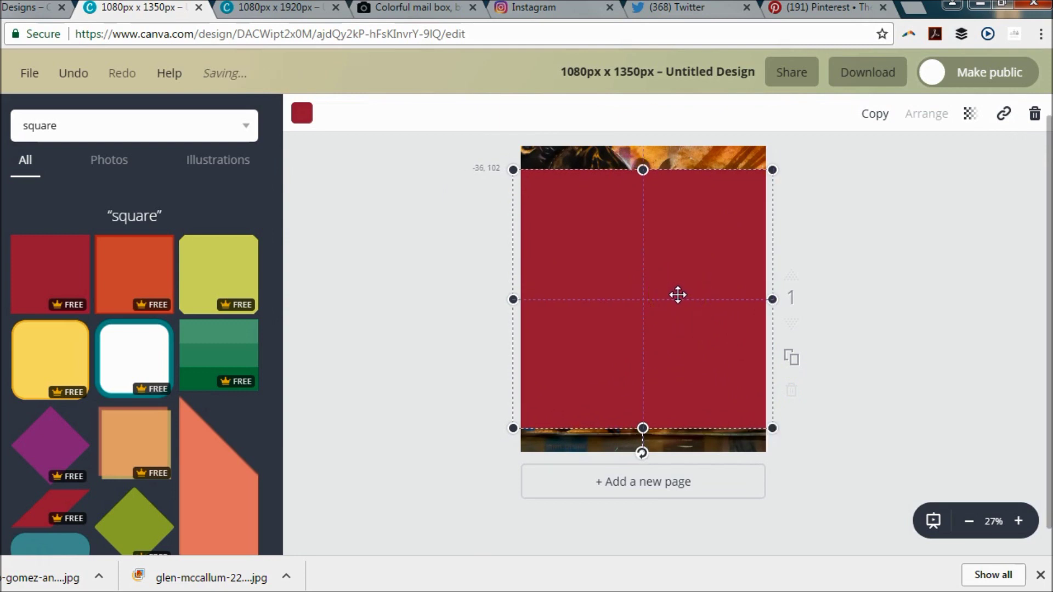
left_click(911, 305)
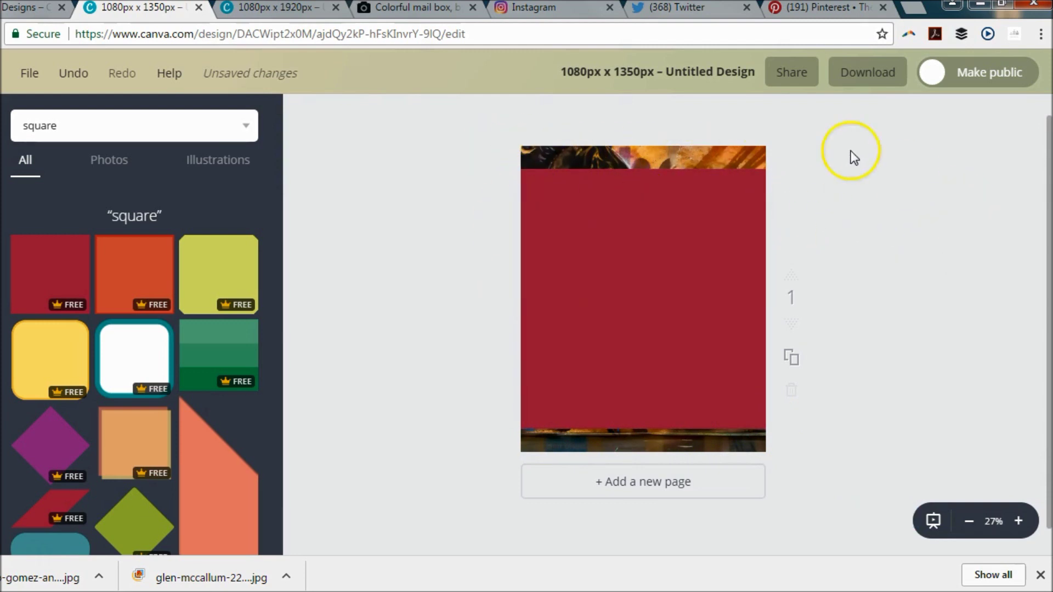
Search Instagram for #quotes and open the #quotestoliveby hashtag page
left_click(580, 10)
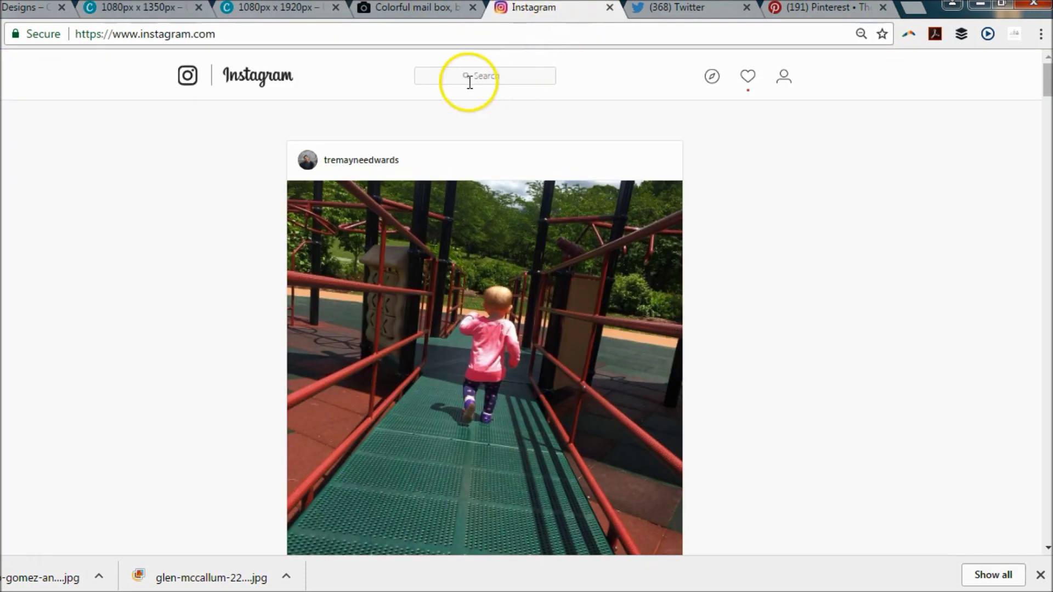
type("#quotes")
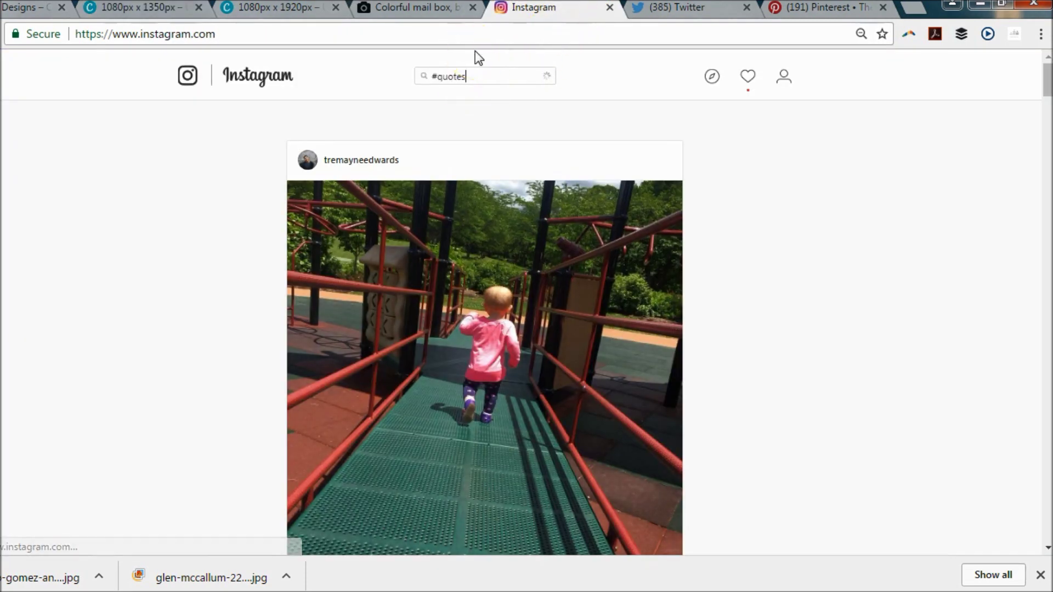
left_click(481, 161)
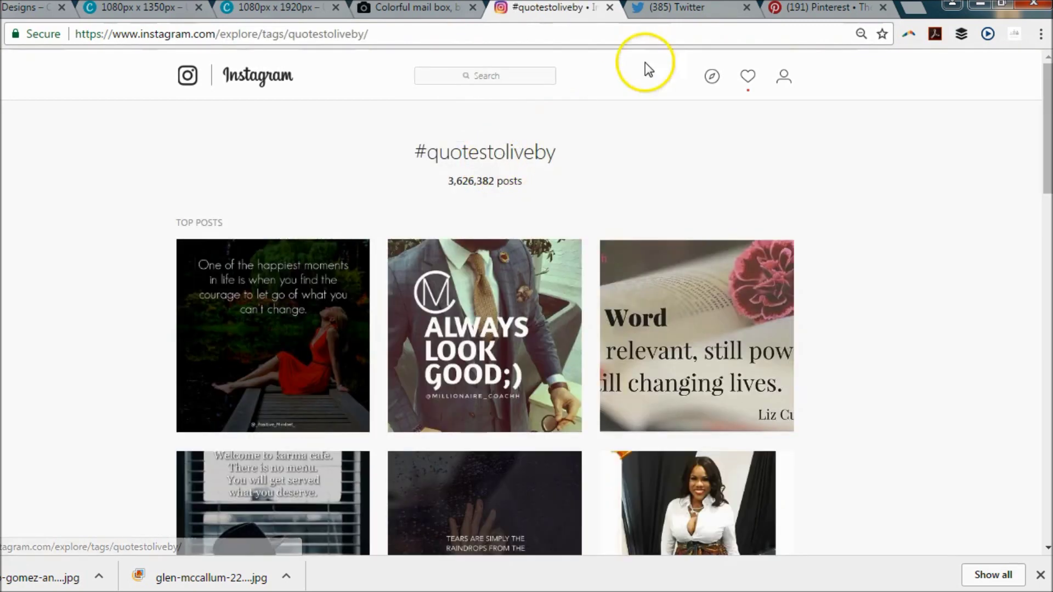
left_click(678, 11)
Search Twitter for #quotes and scroll through the quote tweets
left_click(696, 65)
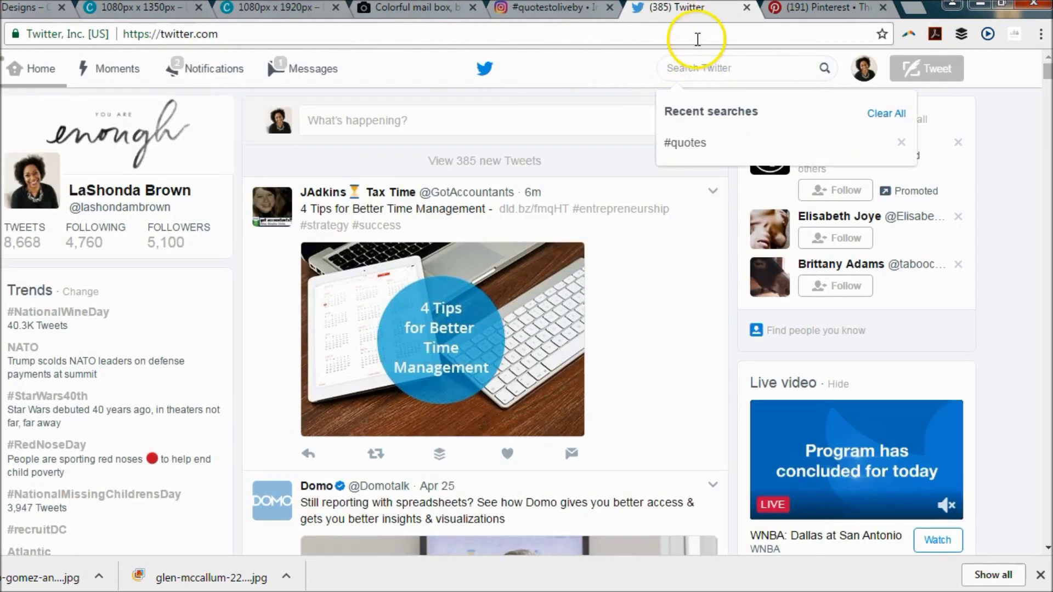
type("#quotes")
key("Return")
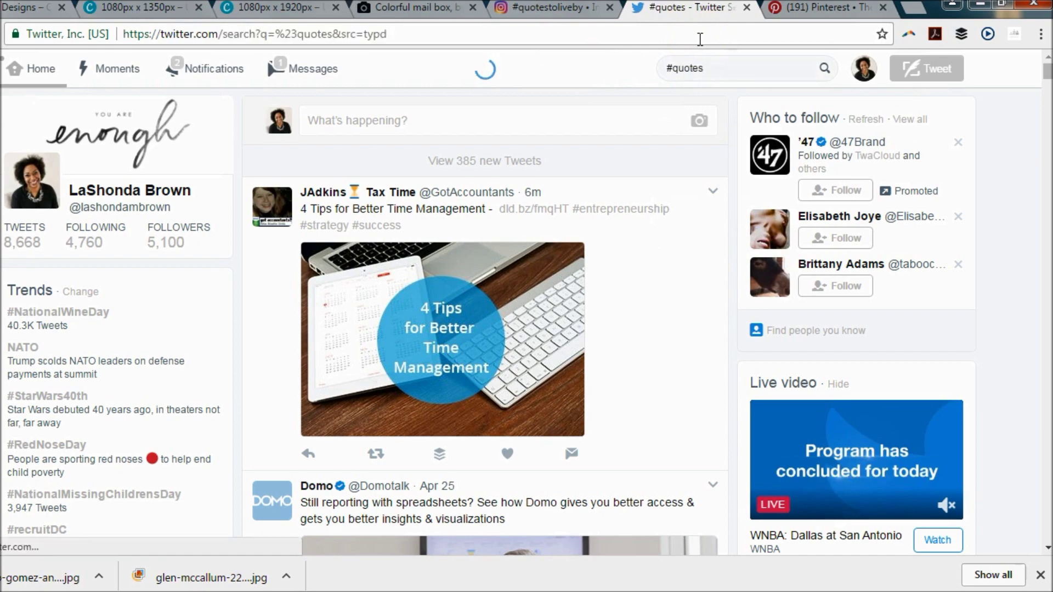
scroll(468, 443, "down", 10)
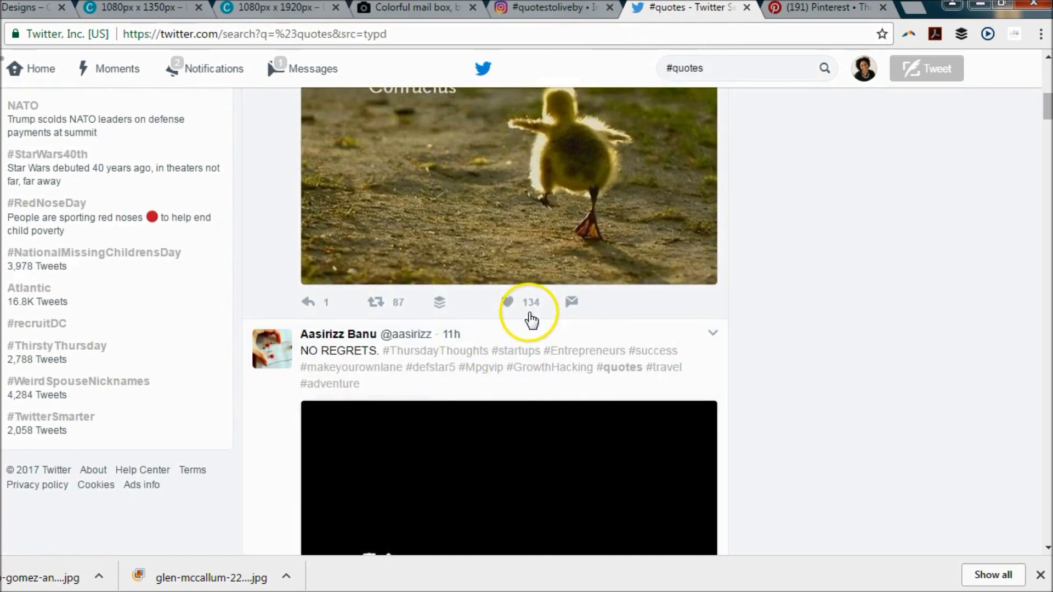
scroll(516, 321, "down", 10)
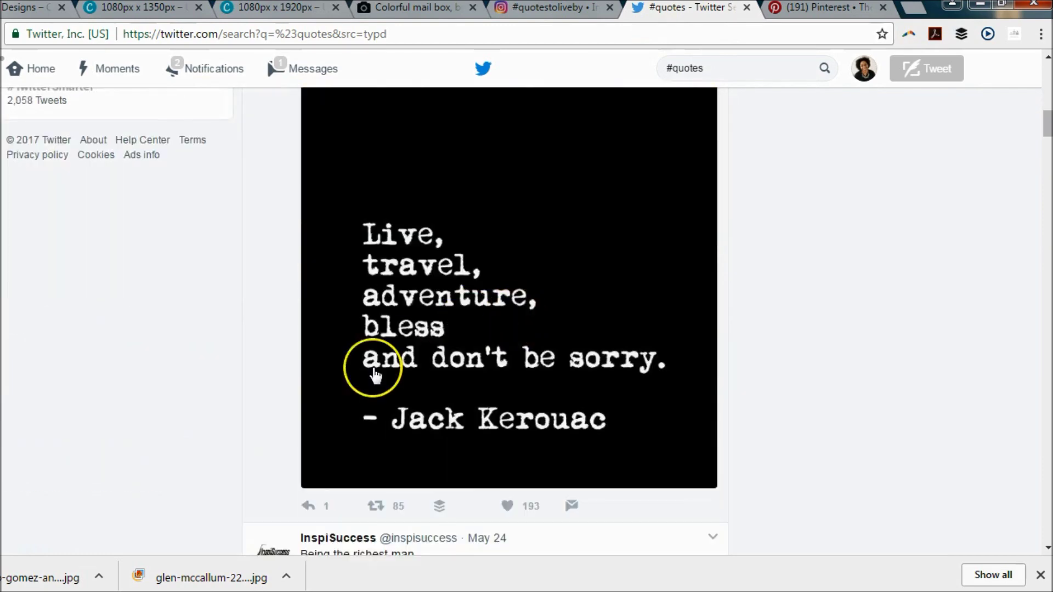
Search Pinterest for 'quotes' and scroll through the quote pins
left_click(814, 8)
left_click(245, 80)
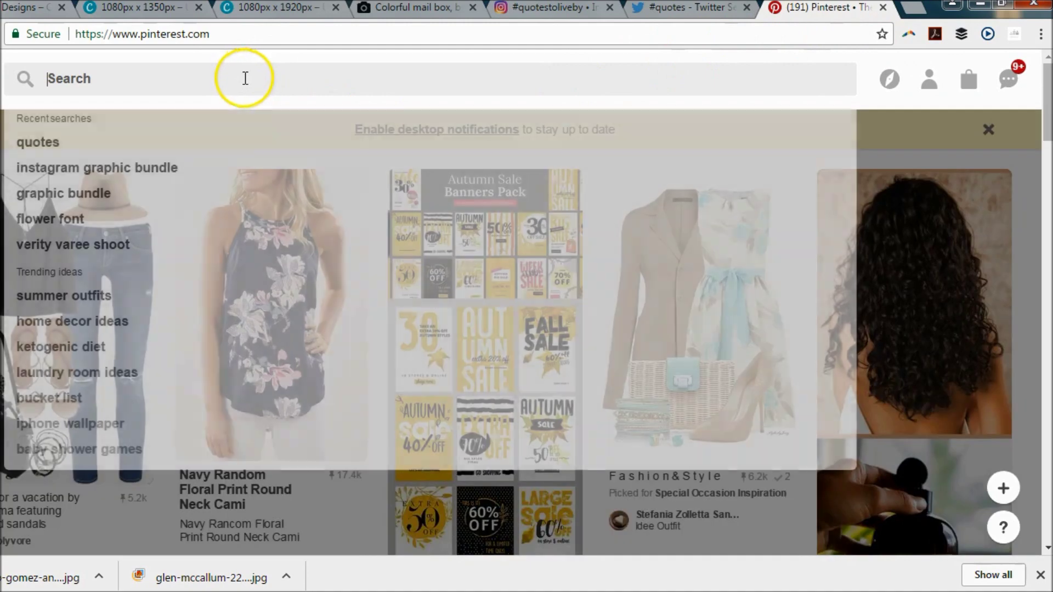
key("Return")
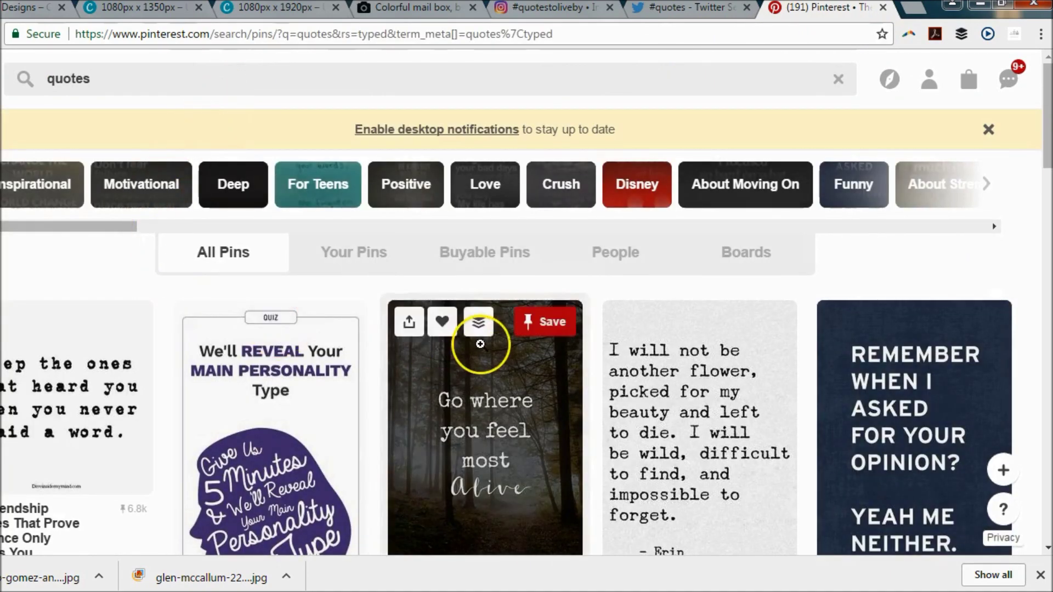
scroll(558, 421, "down", 5)
scroll(557, 421, "down", 5)
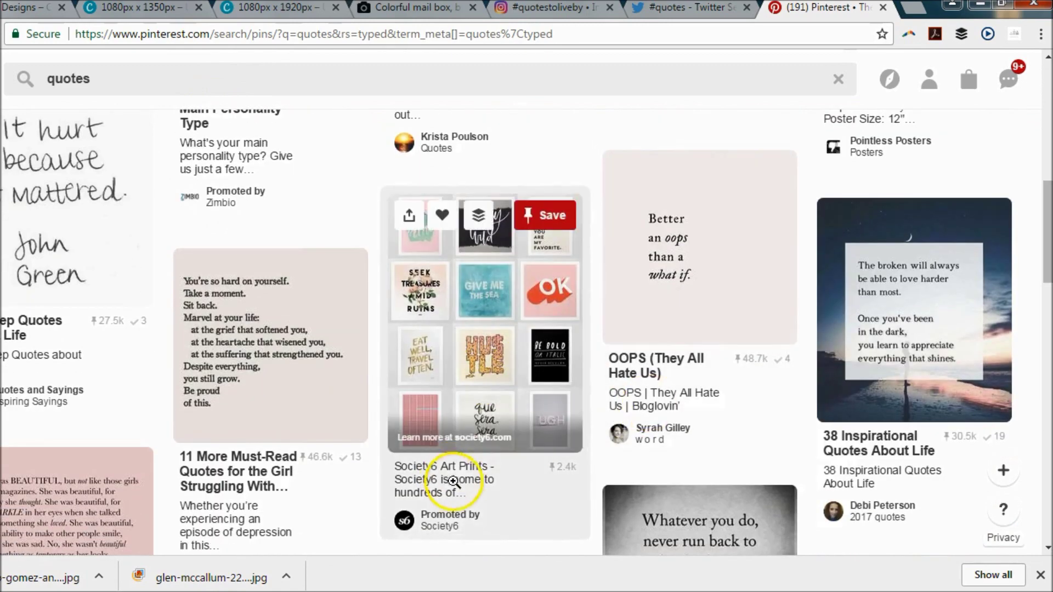
scroll(483, 527, "down", 4)
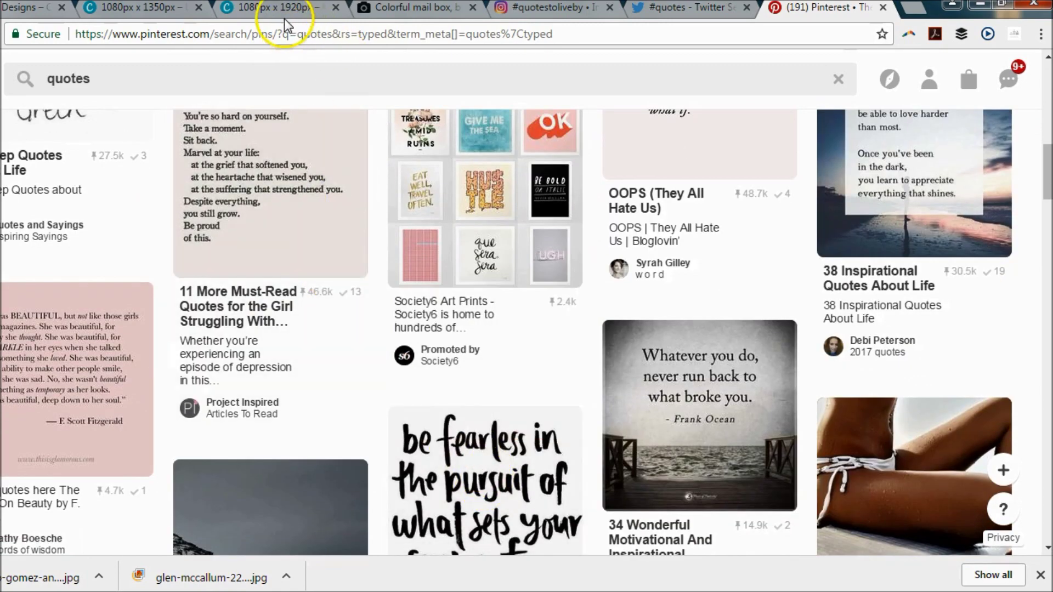
left_click(284, 19)
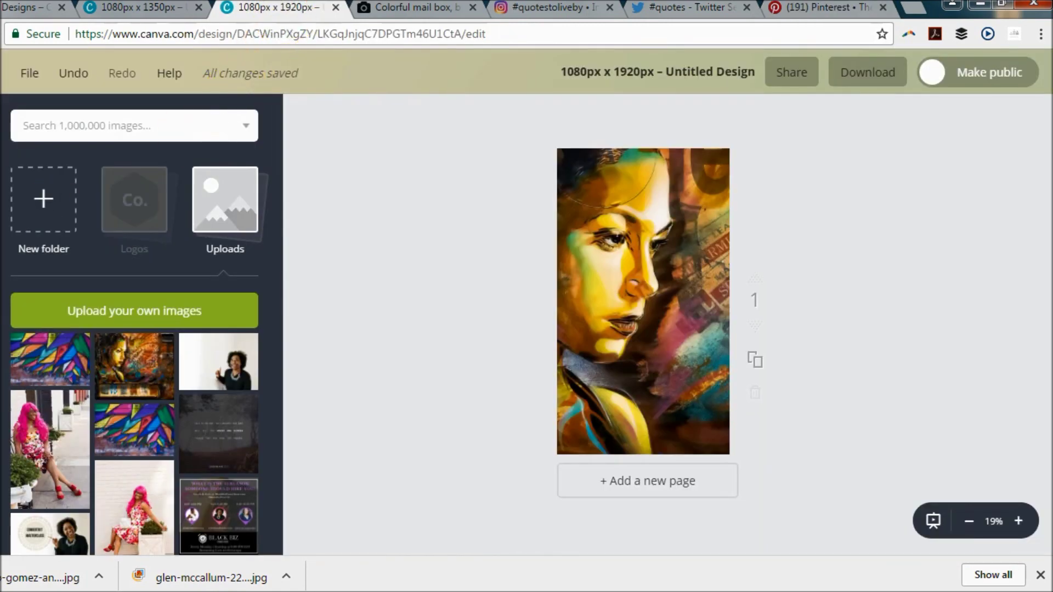
Add a heading to the story design in a thin script font
left_click(104, 207)
left_click(362, 115)
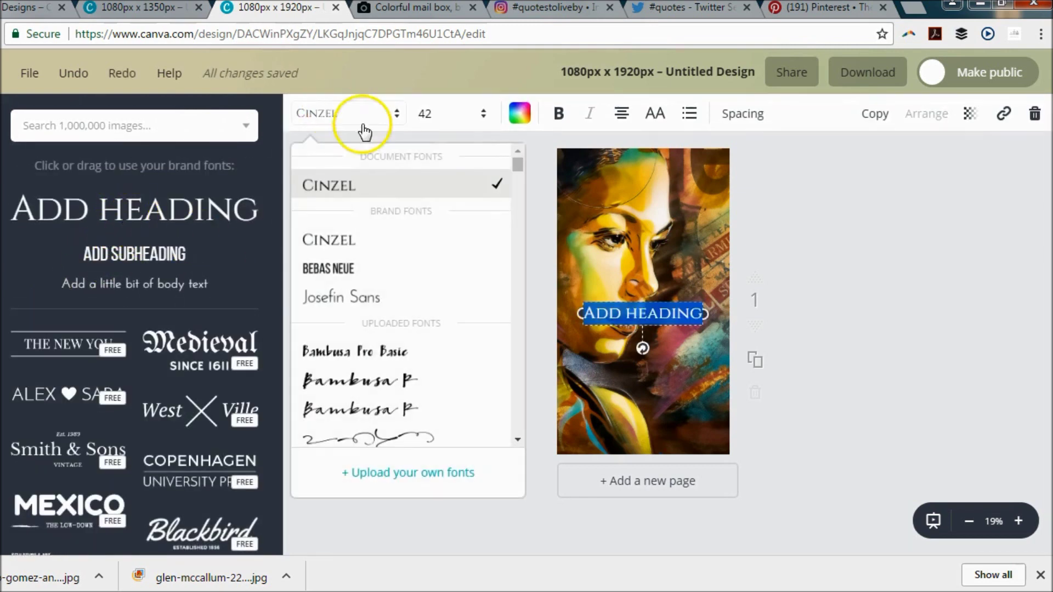
scroll(453, 247, "down", 5)
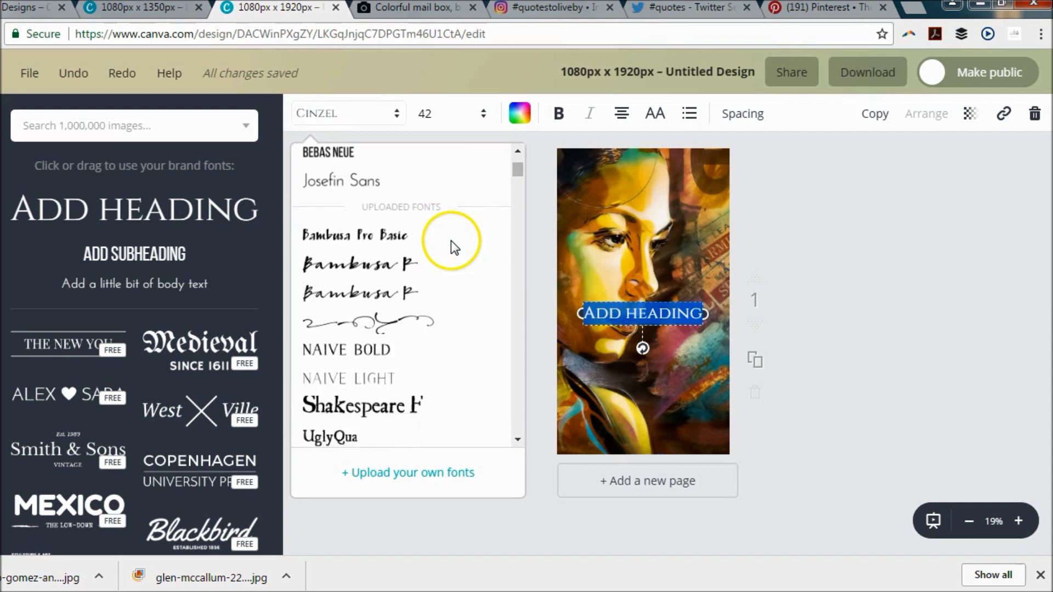
scroll(453, 248, "down", 4)
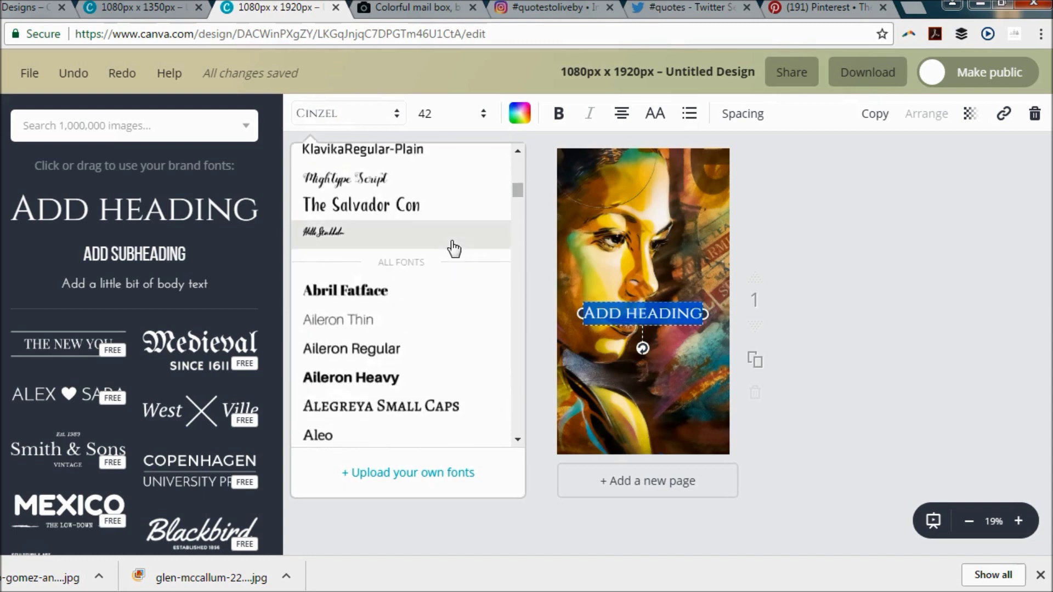
scroll(453, 248, "up", 2)
left_click(378, 314)
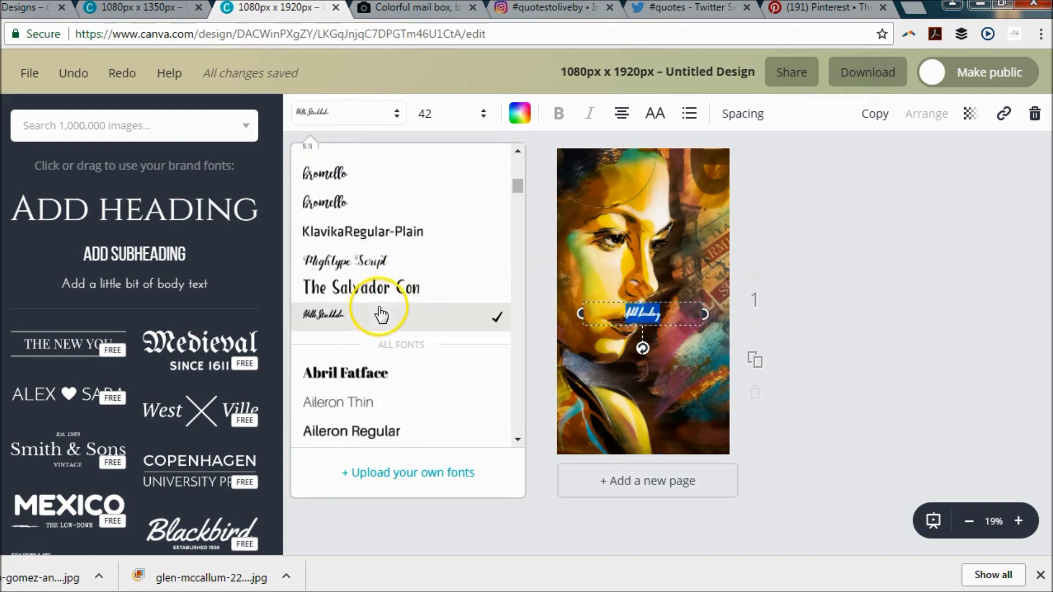
Set the heading size to 144 and keep its text white
left_click(471, 124)
scroll(466, 247, "down", 2)
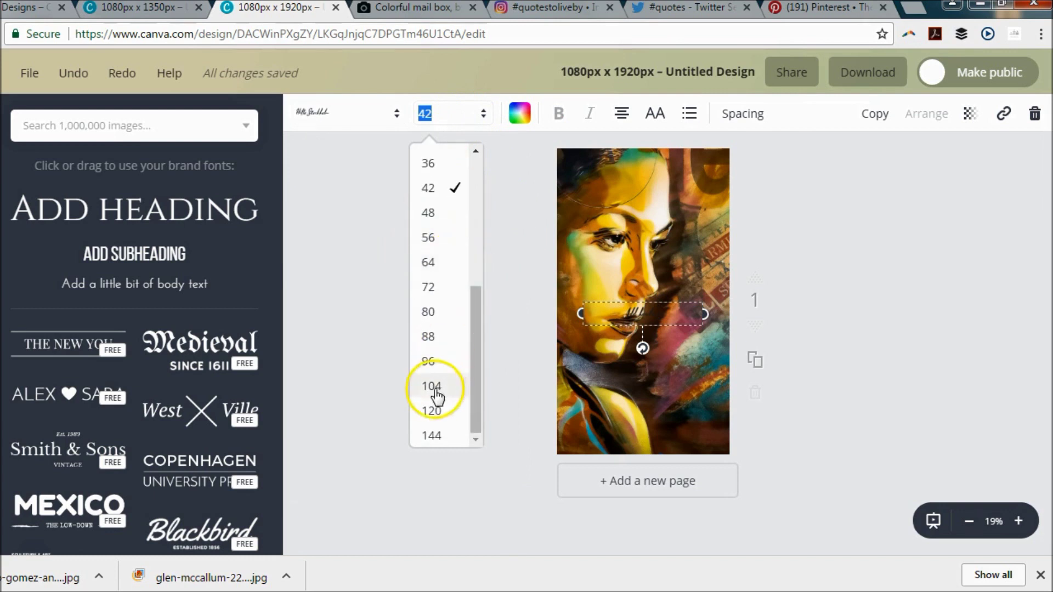
left_click(432, 436)
left_click(520, 113)
scroll(545, 292, "down", 1)
left_click(651, 391)
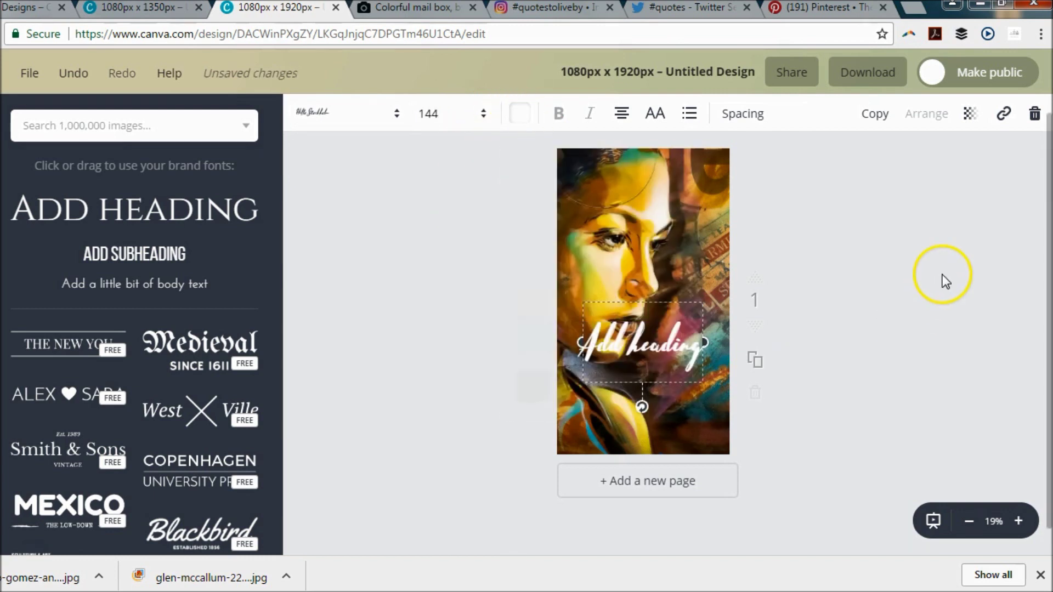
Move the heading higher, duplicate it, and add a subheading
left_click_drag(695, 353, 649, 368)
left_click(875, 114)
left_click(164, 254)
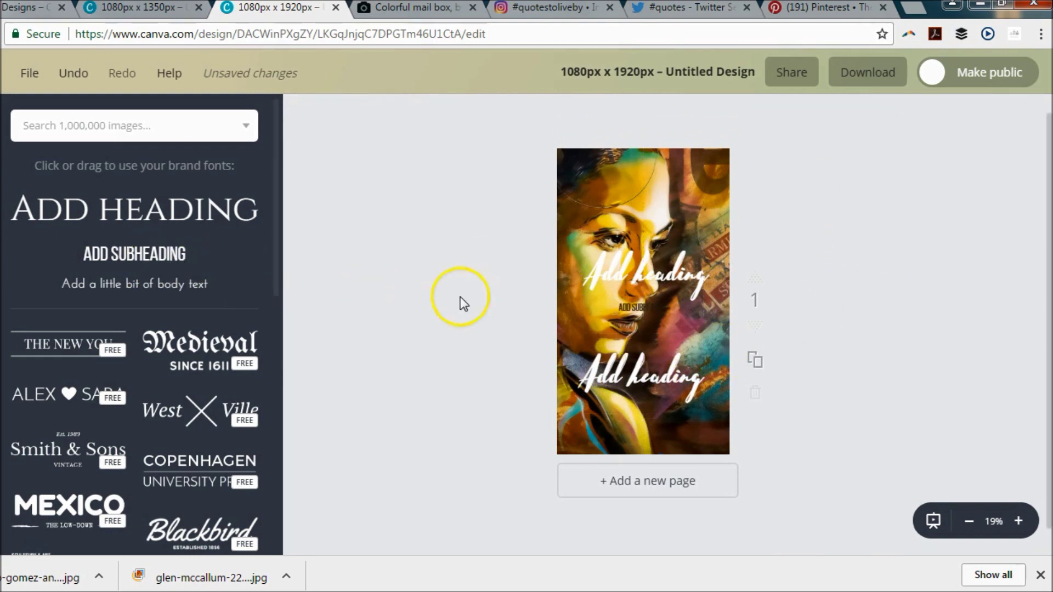
Style the subheading in The Salvador Con font at size 48 with white text
left_click(344, 117)
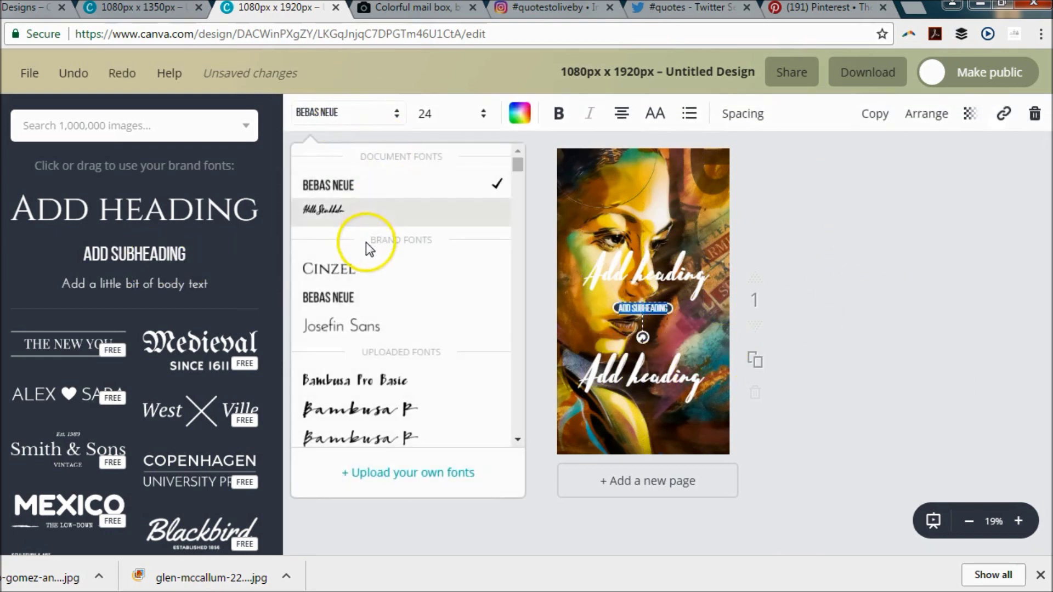
scroll(432, 280, "down", 3)
scroll(431, 283, "down", 6)
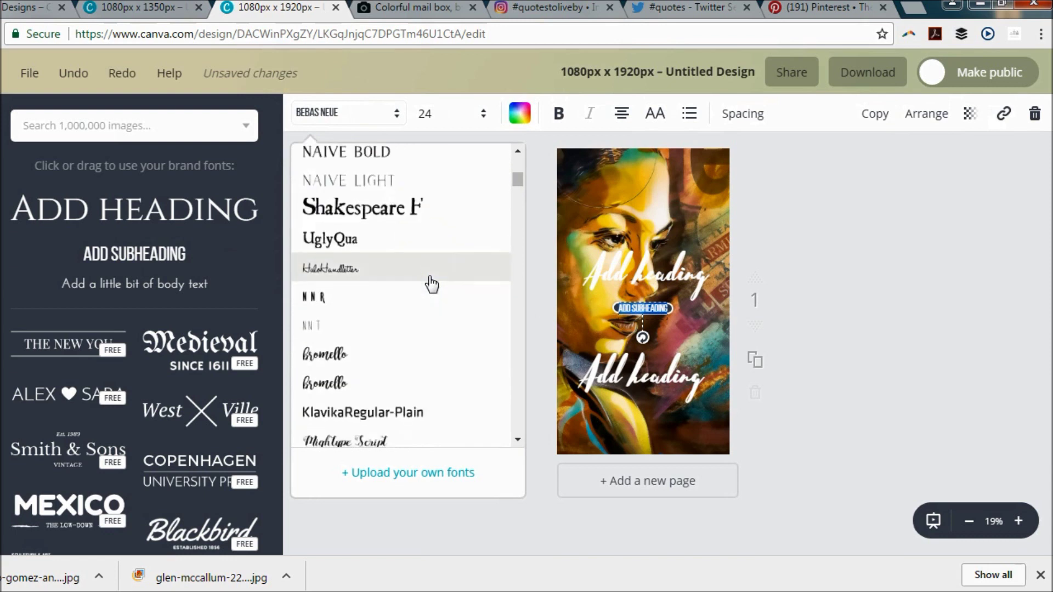
left_click(415, 236)
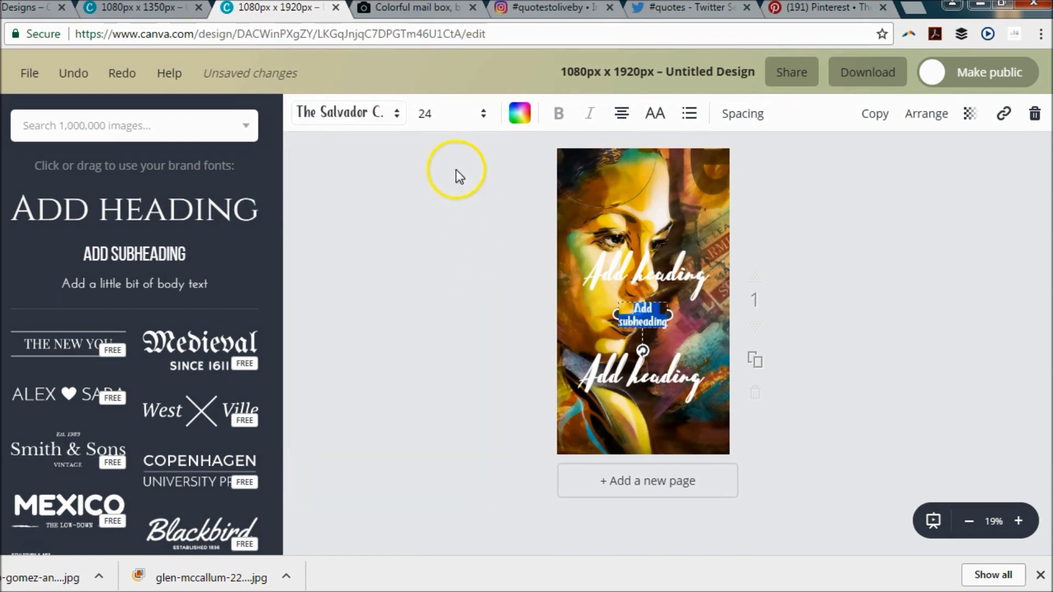
left_click(431, 113)
left_click(439, 432)
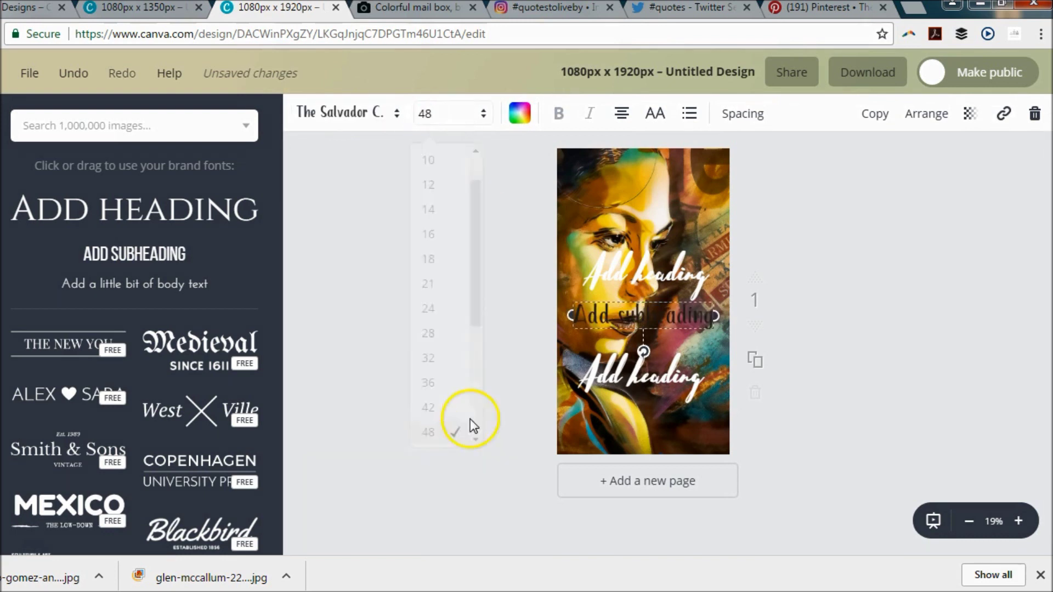
left_click(520, 113)
scroll(658, 379, "down", 2)
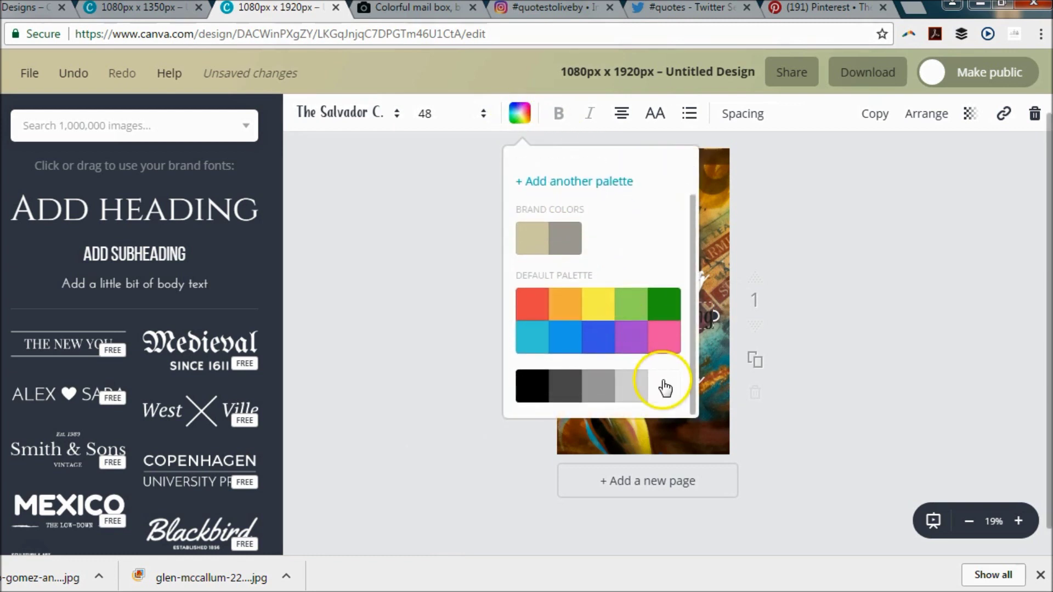
left_click(663, 383)
left_click(929, 349)
left_click(861, 472)
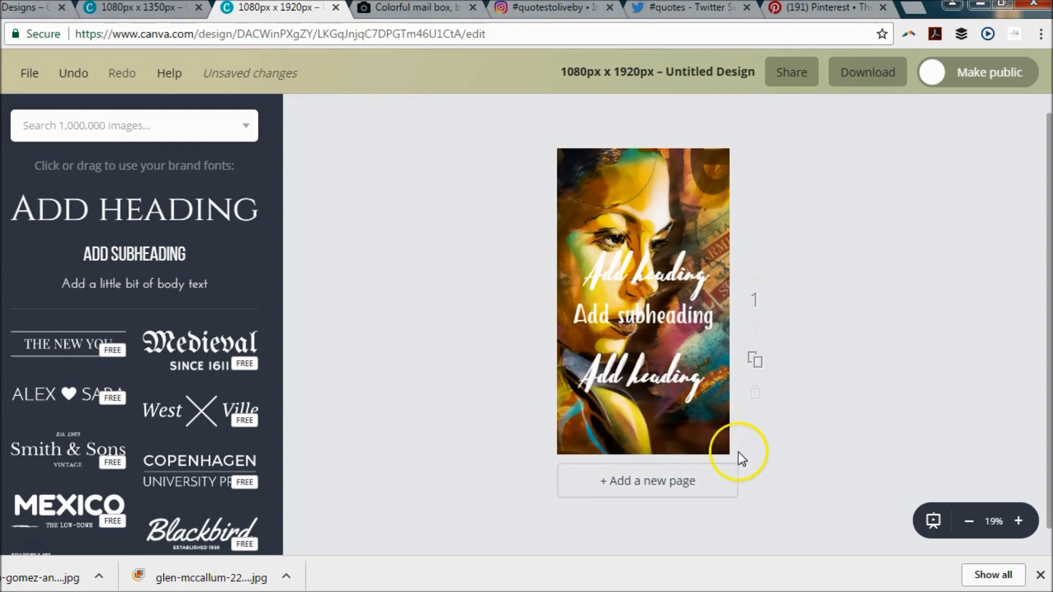
Move the story's top heading up and the subheading above the lower heading, and reposition the portrait
left_click_drag(664, 270, 662, 194)
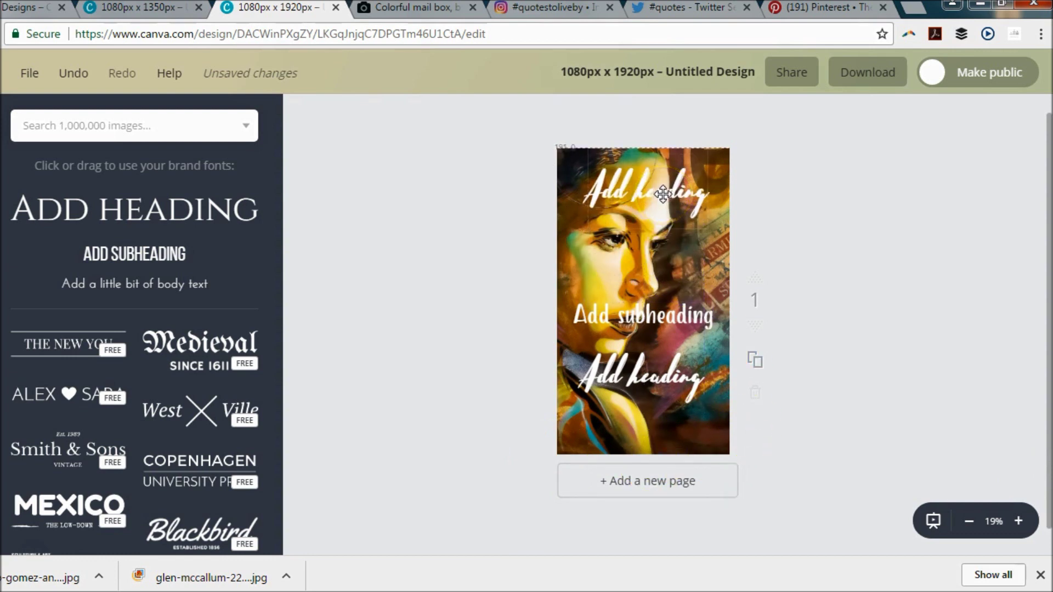
left_click_drag(663, 304, 662, 408)
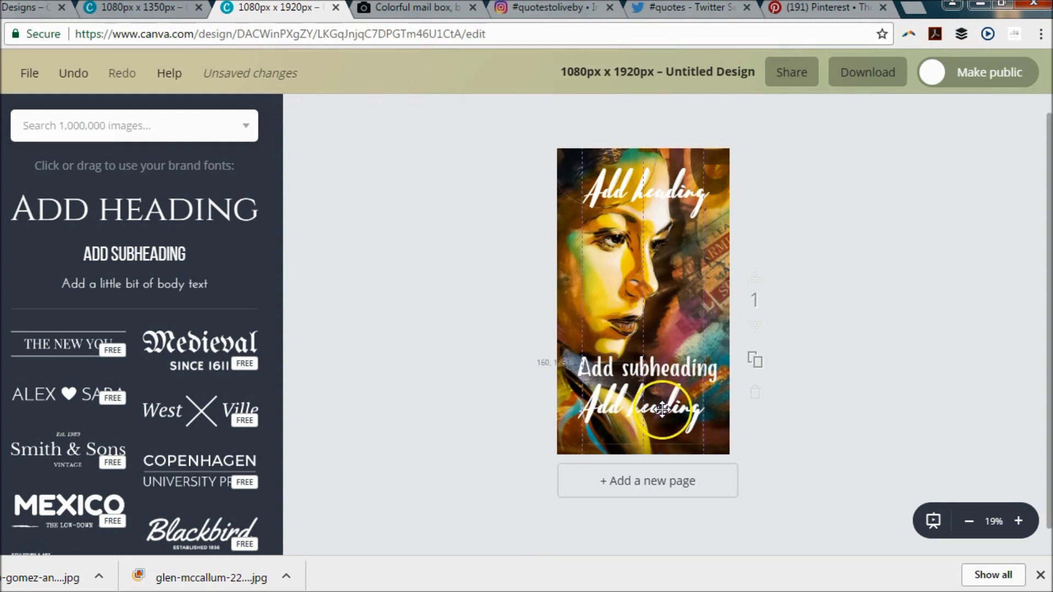
left_click_drag(676, 358, 672, 245)
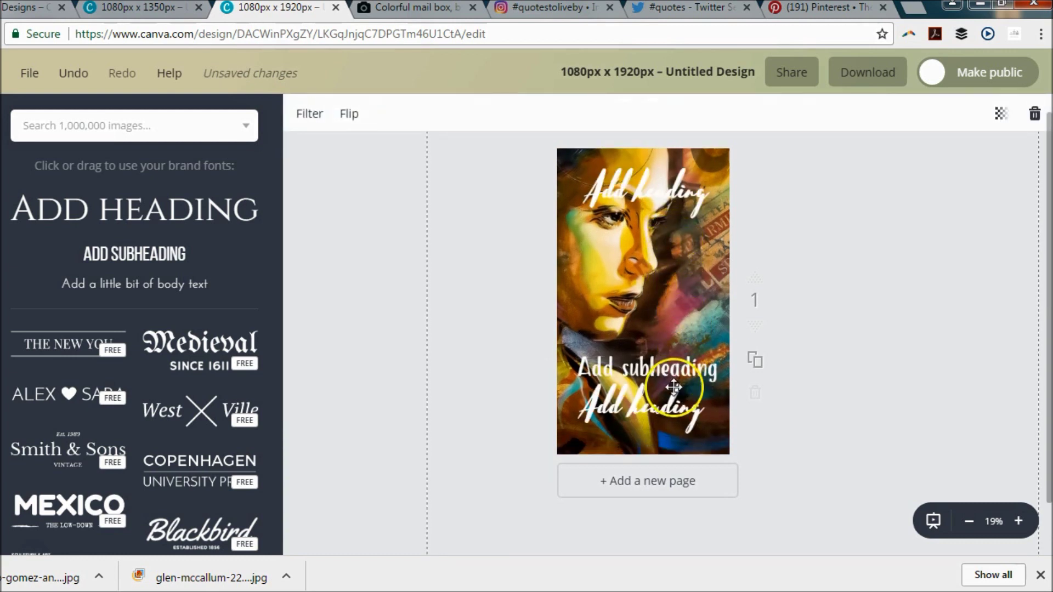
left_click_drag(668, 364, 666, 363)
left_click_drag(663, 404, 665, 402)
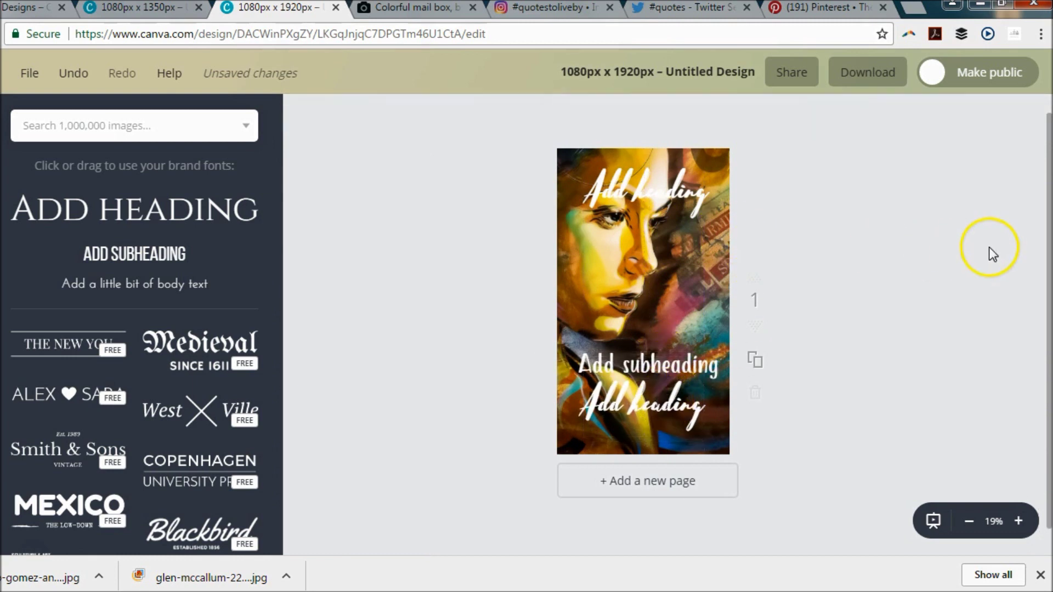
Delete the story's top heading and return to the 1080px x 1350px post design
left_click(704, 178)
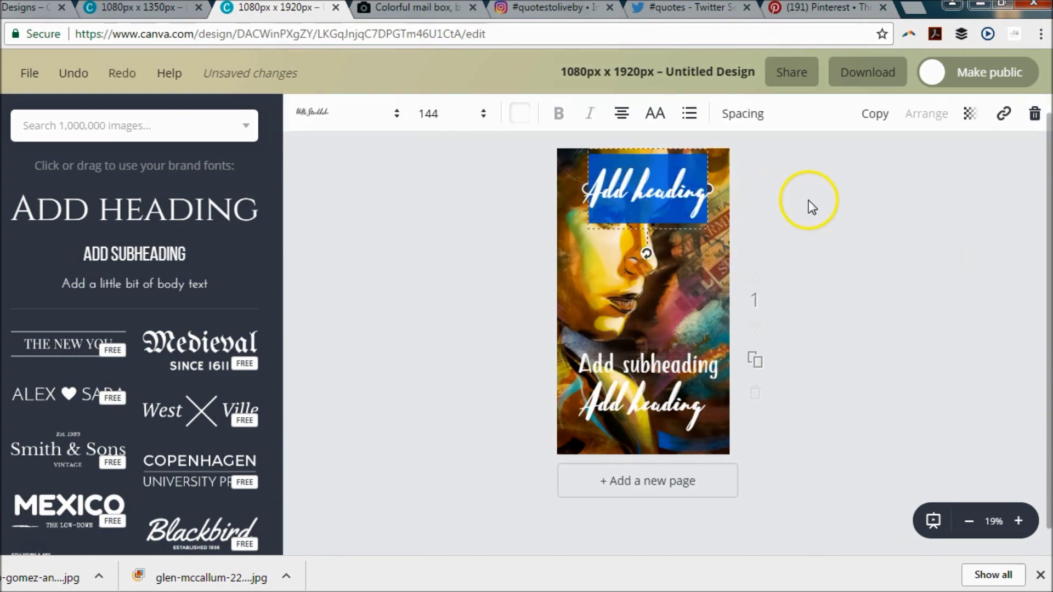
left_click(1036, 116)
left_click(126, 10)
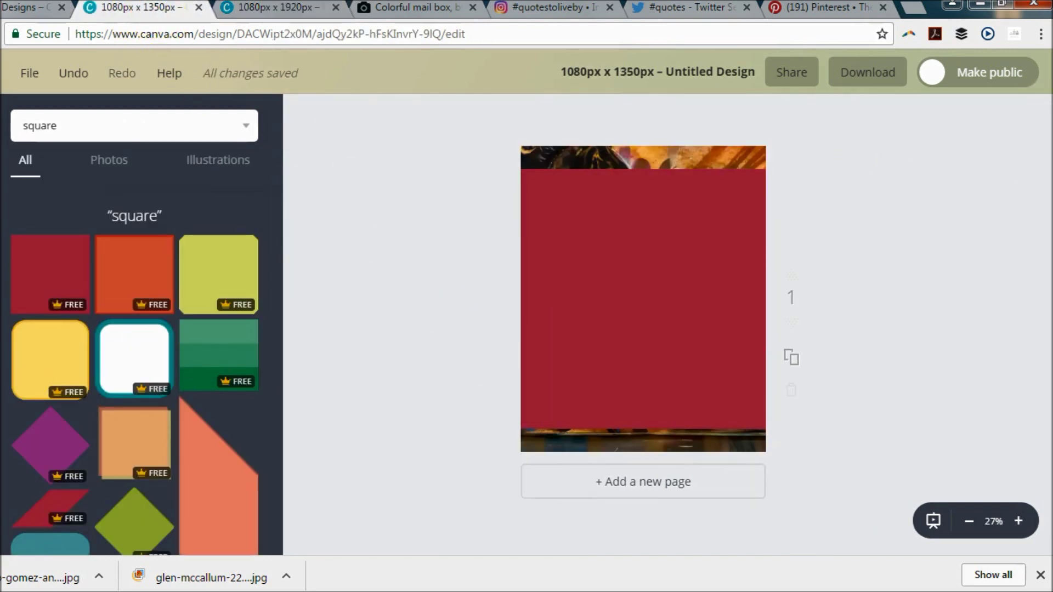
Add a white script-font heading at size 144 to the post
left_click(51, 207)
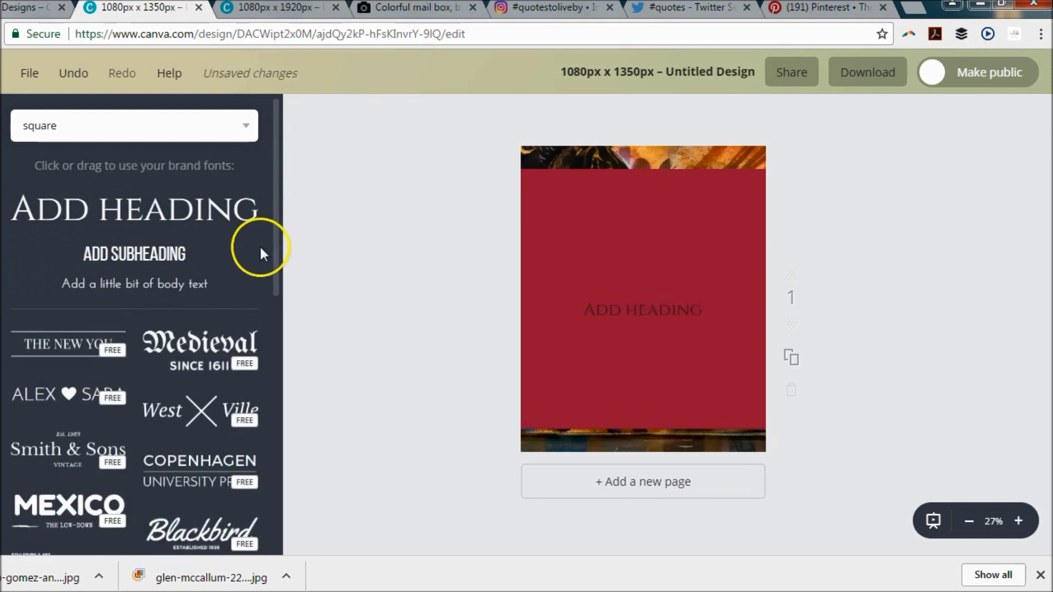
left_click(362, 115)
scroll(405, 306, "down", 6)
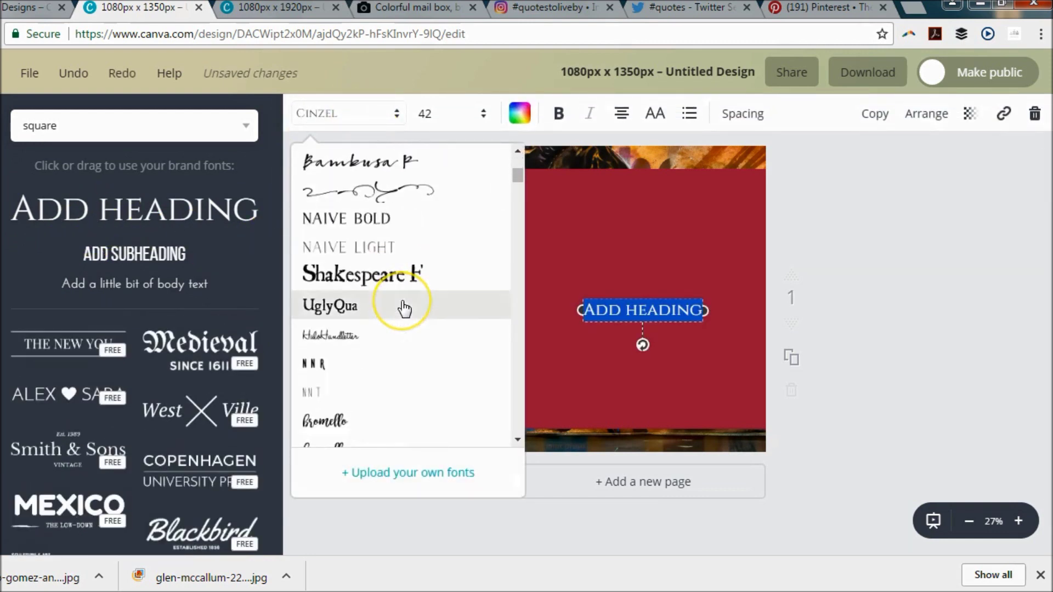
left_click(332, 398)
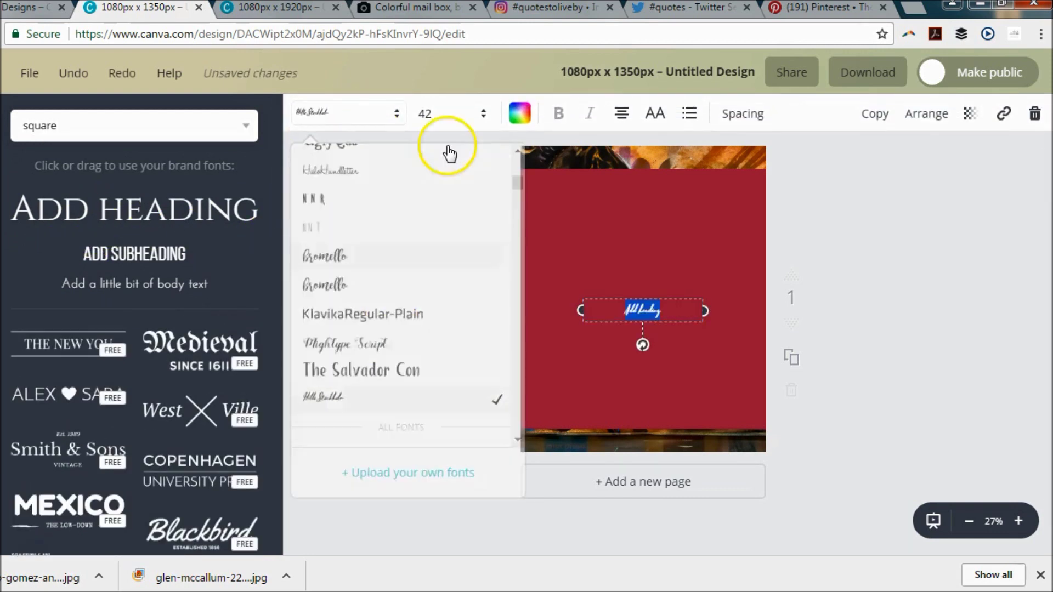
left_click(451, 116)
scroll(453, 376, "down", 3)
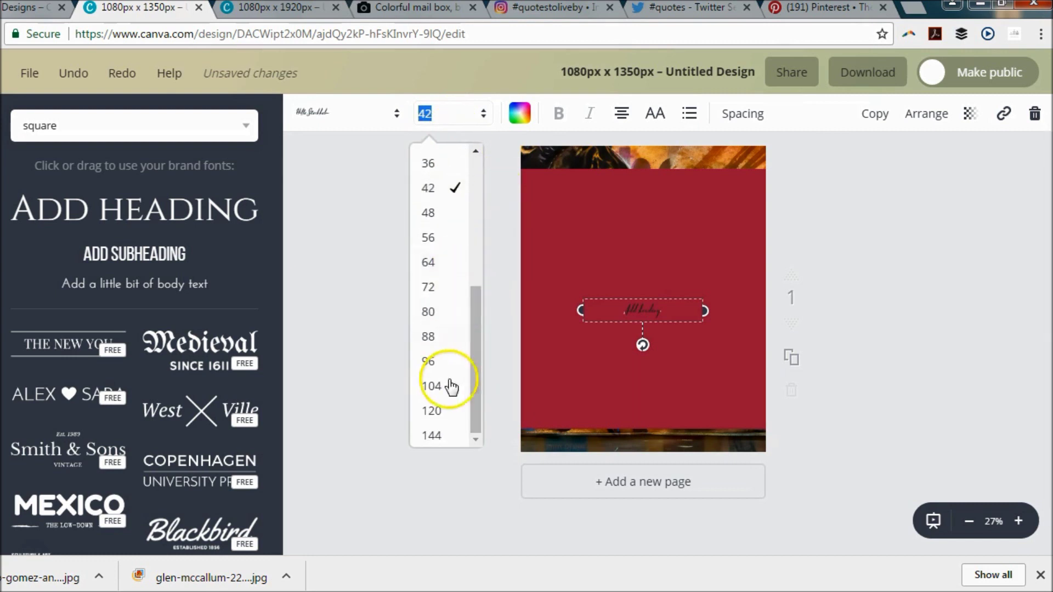
left_click(432, 437)
left_click(521, 129)
scroll(583, 348, "down", 2)
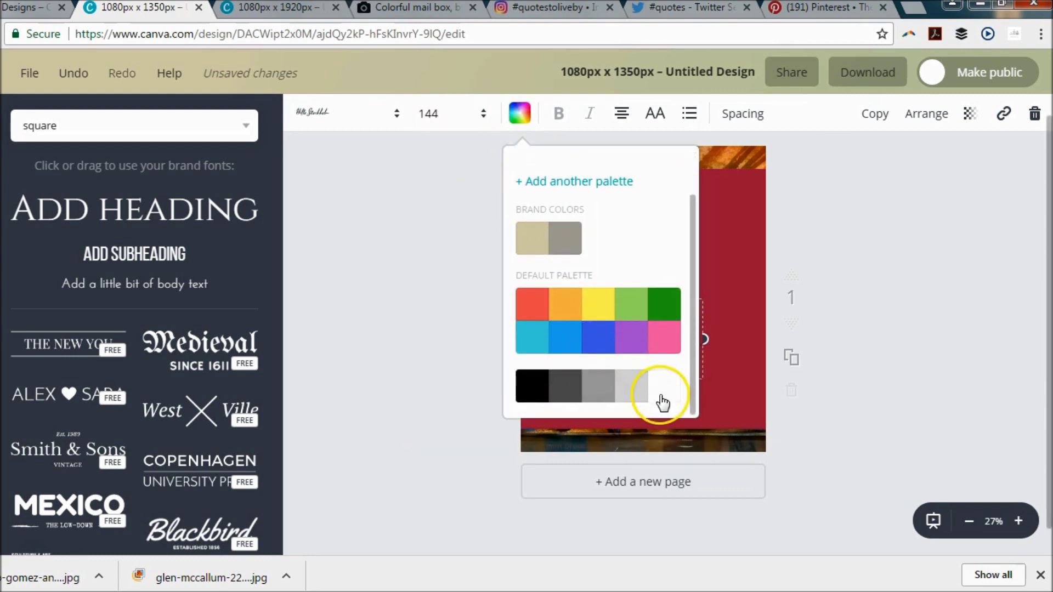
left_click(661, 393)
left_click(923, 288)
Add a subheading and set its font to The Salvador Con
left_click(138, 254)
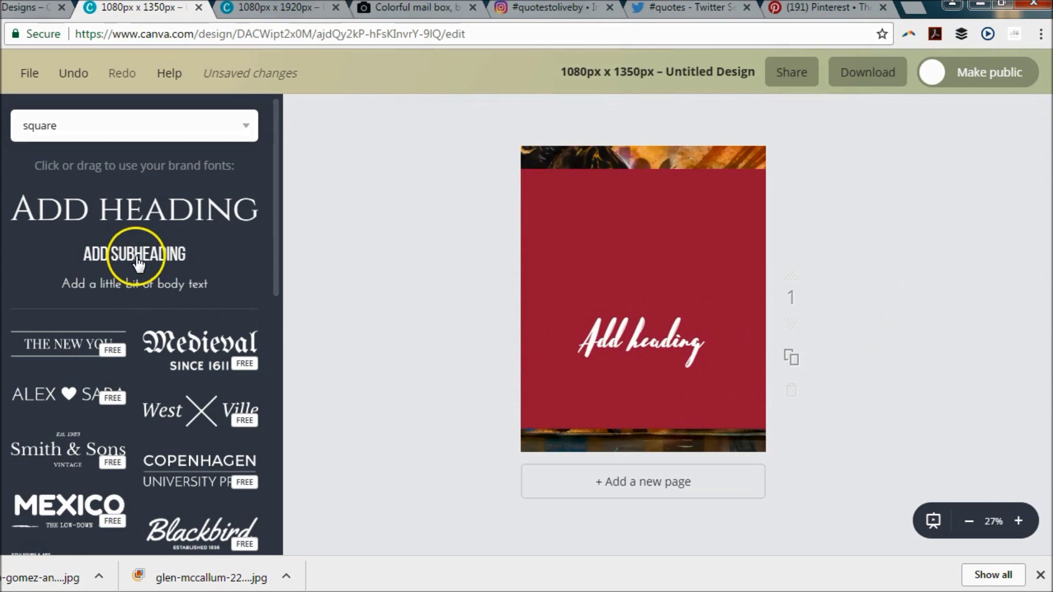
left_click(360, 117)
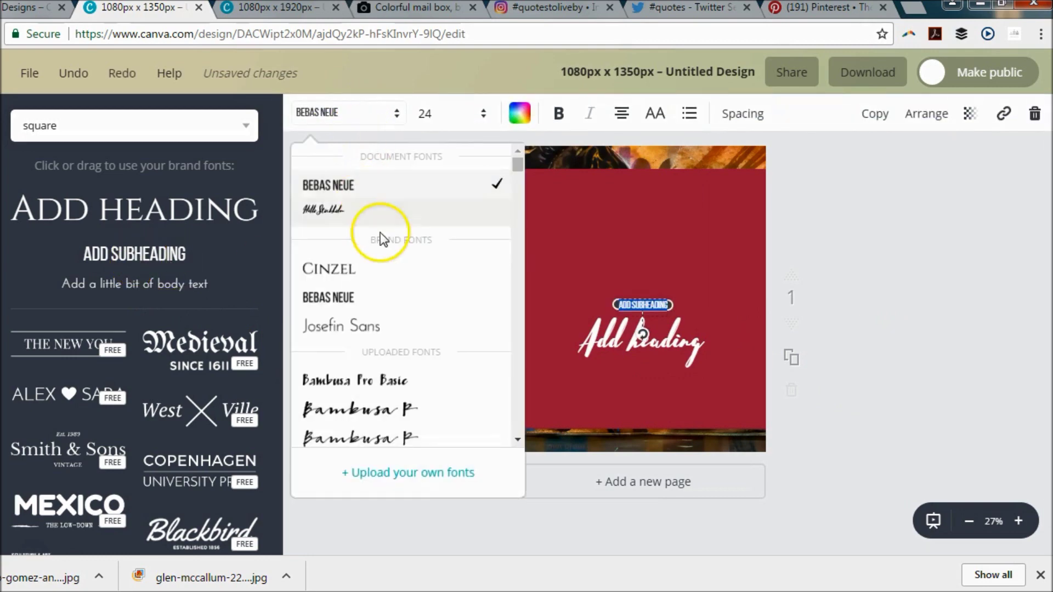
scroll(417, 276, "down", 3)
scroll(416, 275, "down", 3)
scroll(409, 272, "up", 1)
left_click(403, 266)
left_click(377, 114)
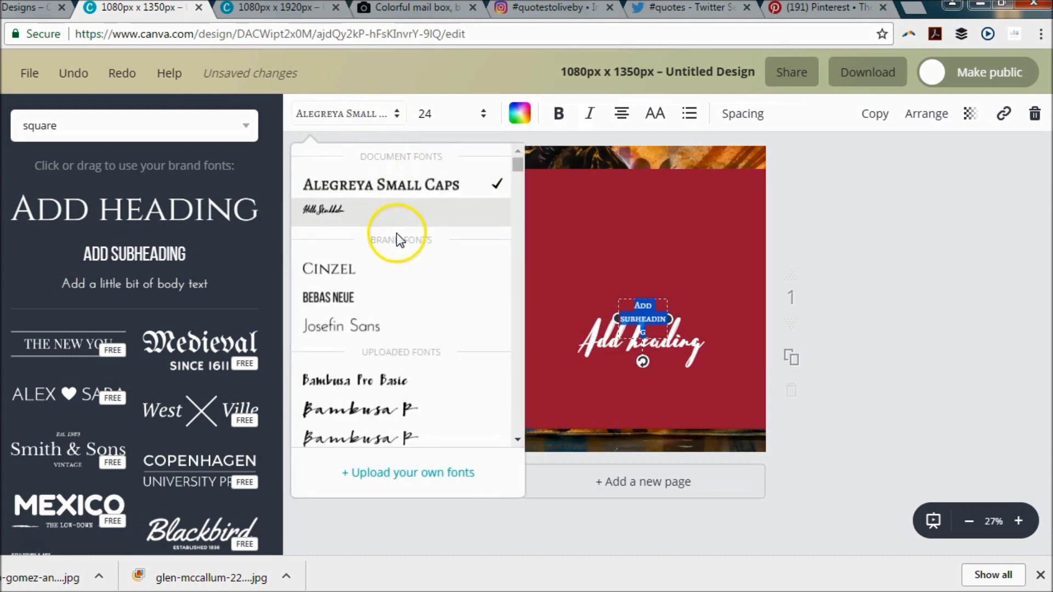
scroll(397, 307, "down", 5)
left_click(399, 315)
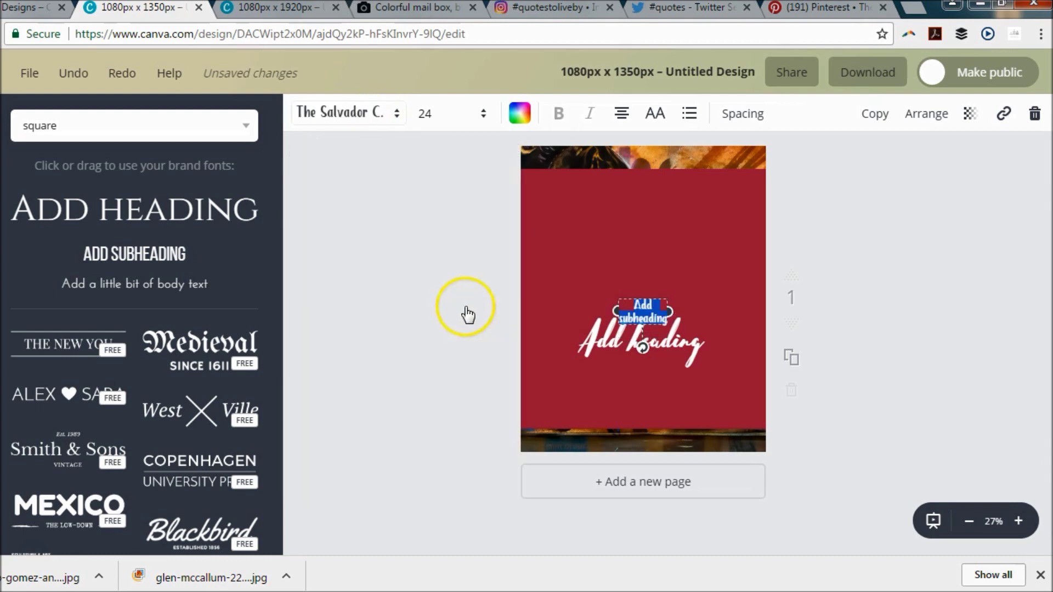
Set the subheading to size 72 and colour it white
left_click(431, 116)
scroll(439, 395, "down", 3)
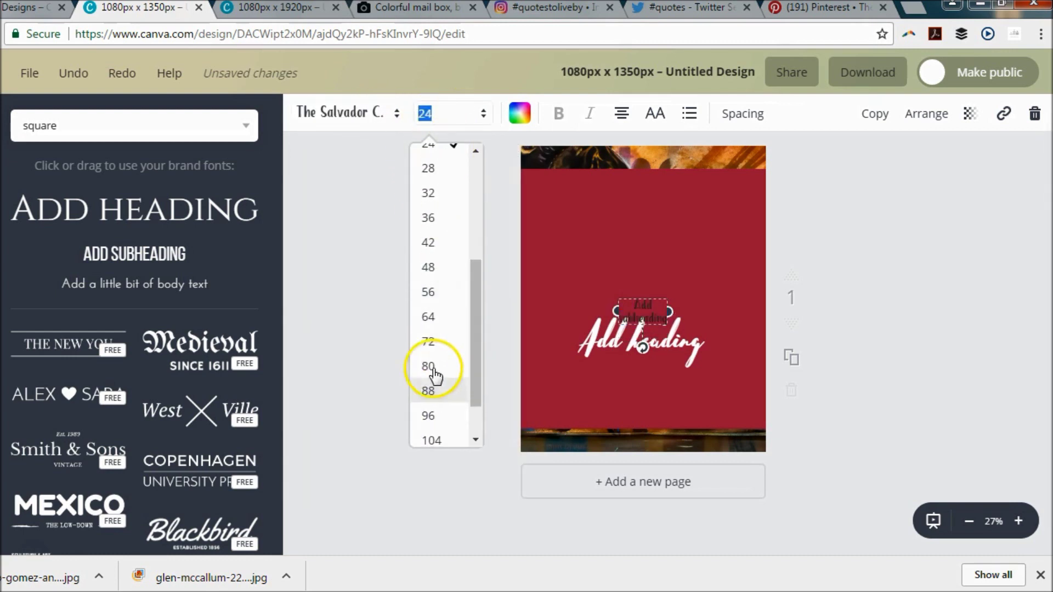
left_click(434, 351)
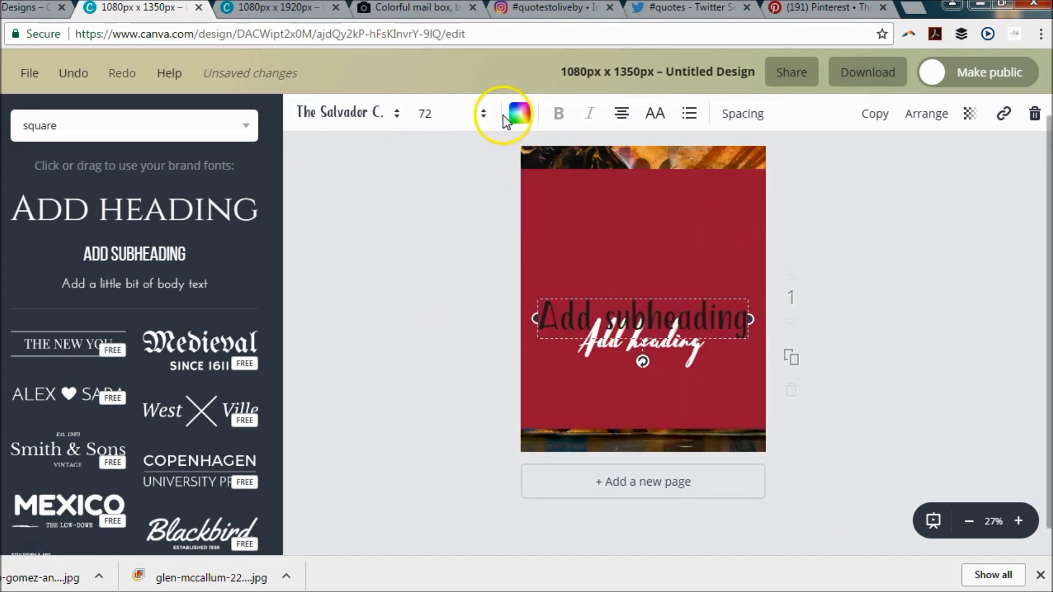
left_click(520, 115)
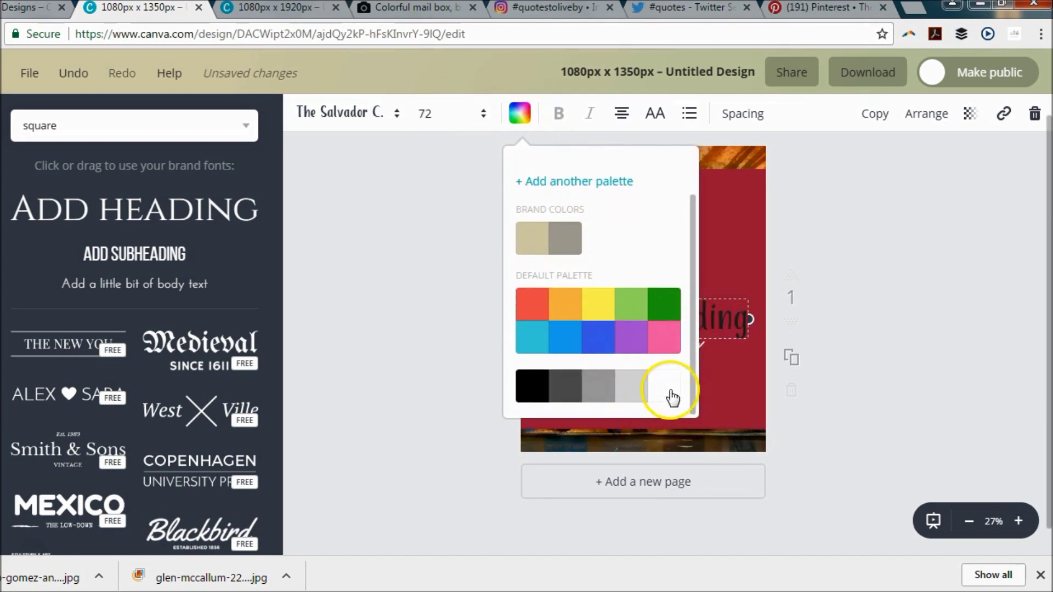
left_click(672, 397)
left_click(931, 337)
left_click(827, 351)
Shift the script heading slightly right and down
left_click_drag(688, 369, 700, 372)
left_click(699, 368)
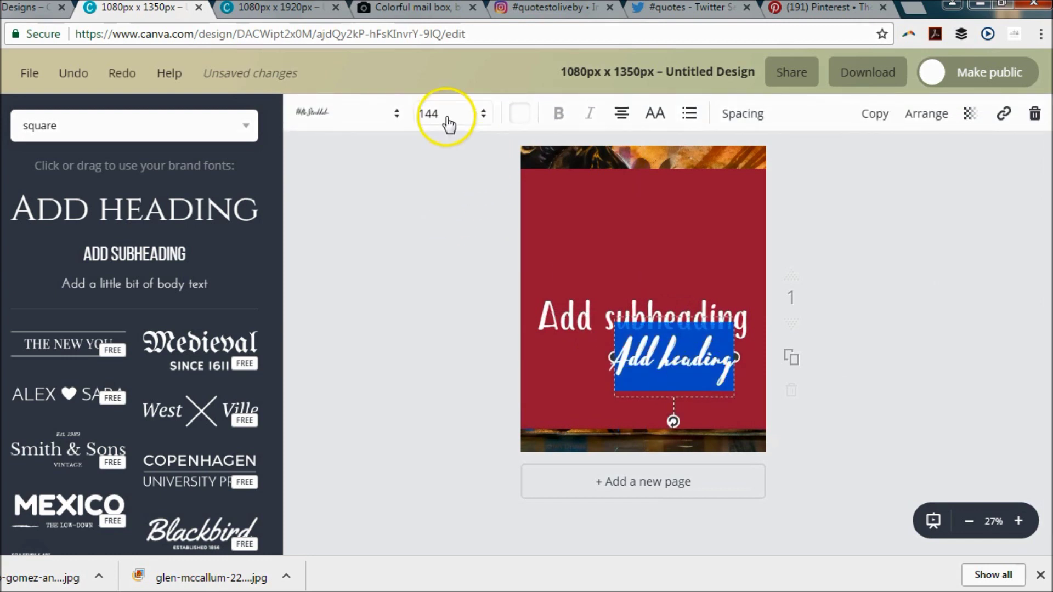
left_click(964, 377)
left_click_drag(736, 376, 717, 378)
Delete the red square and shift the portrait photo within the page
left_click(767, 250)
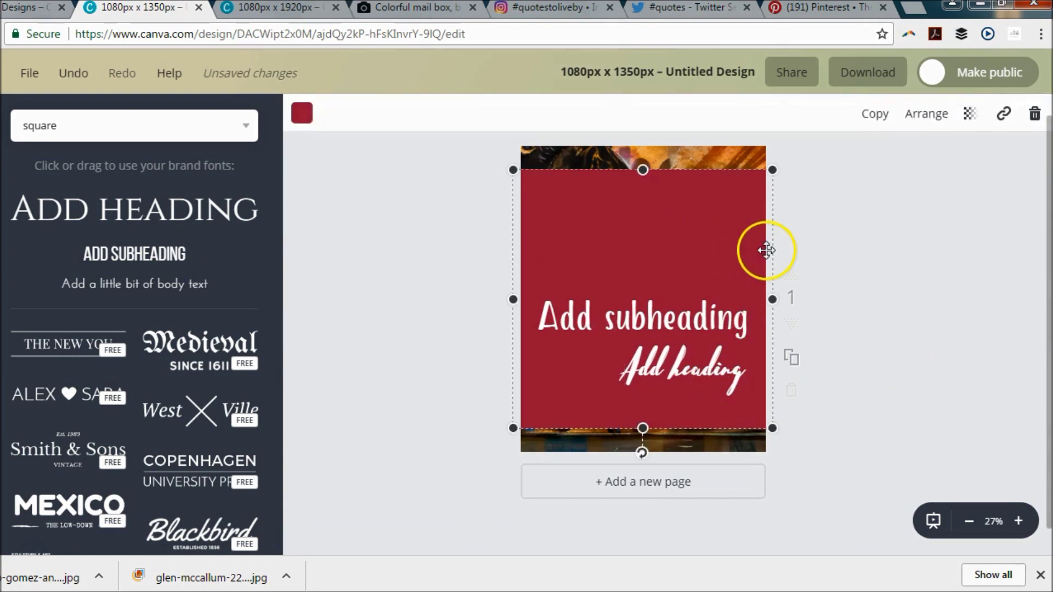
key("Delete")
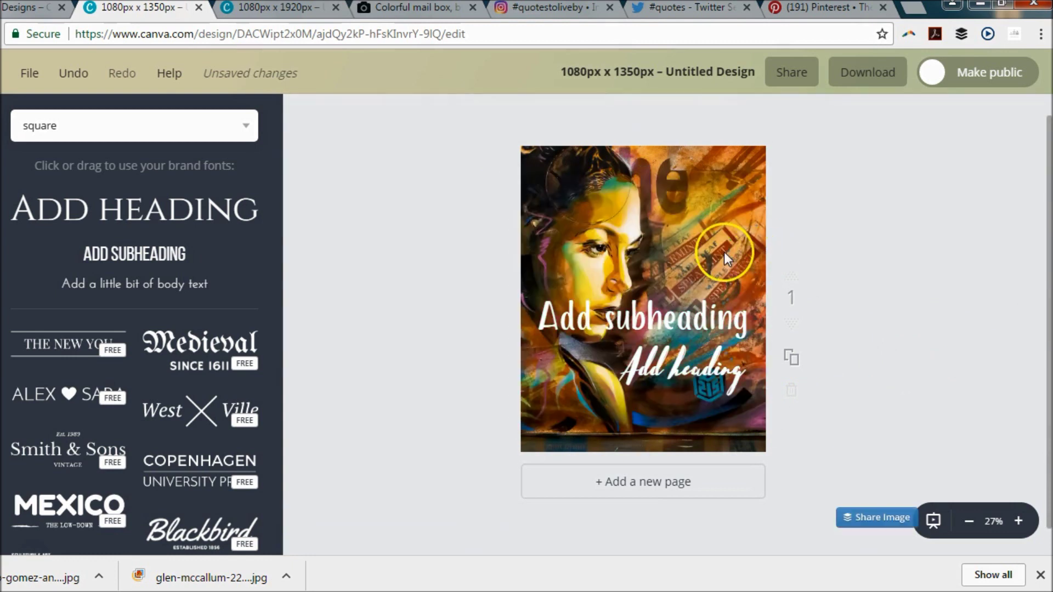
left_click_drag(709, 234, 676, 201)
Move the heading and subheading lower right, directly over the portrait
left_click_drag(738, 387, 736, 396)
left_click_drag(704, 328, 721, 355)
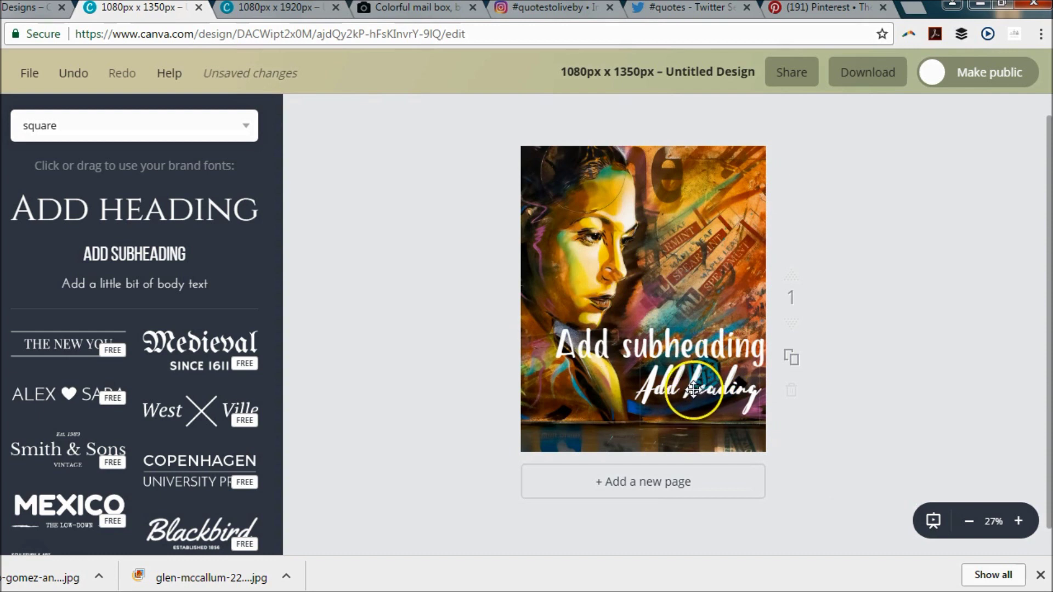
left_click_drag(693, 389, 692, 390)
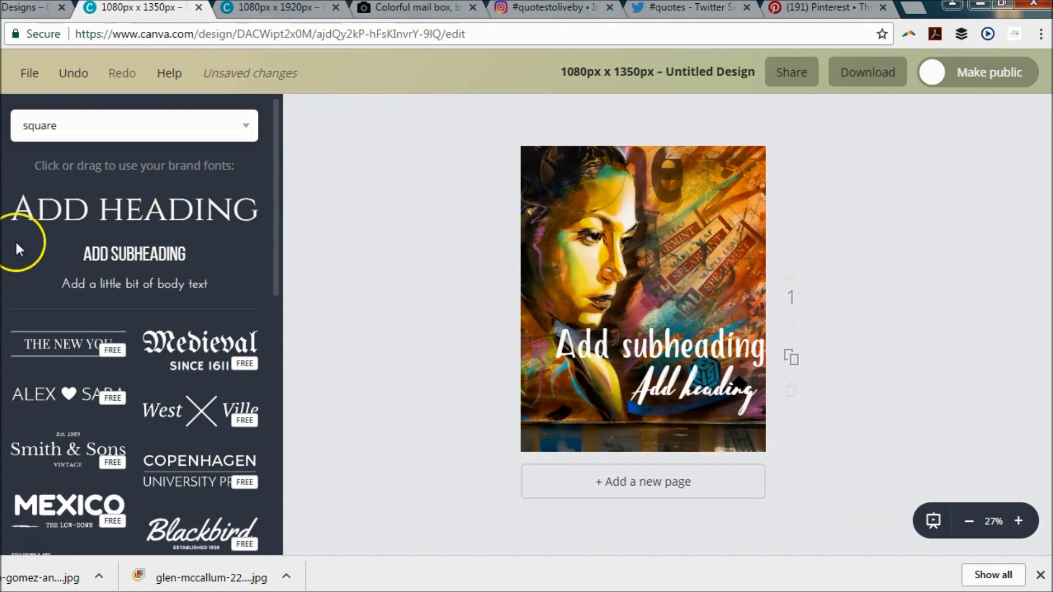
Add a black rectangle from Elements and stretch it to cover the whole post
left_click(69, 136)
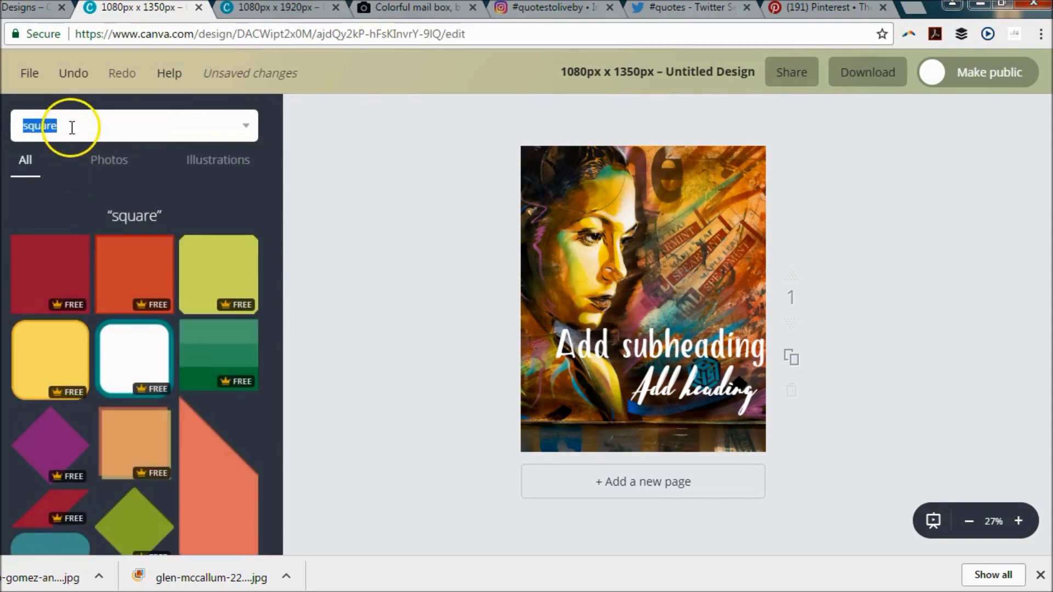
type("rectangle")
key("Return")
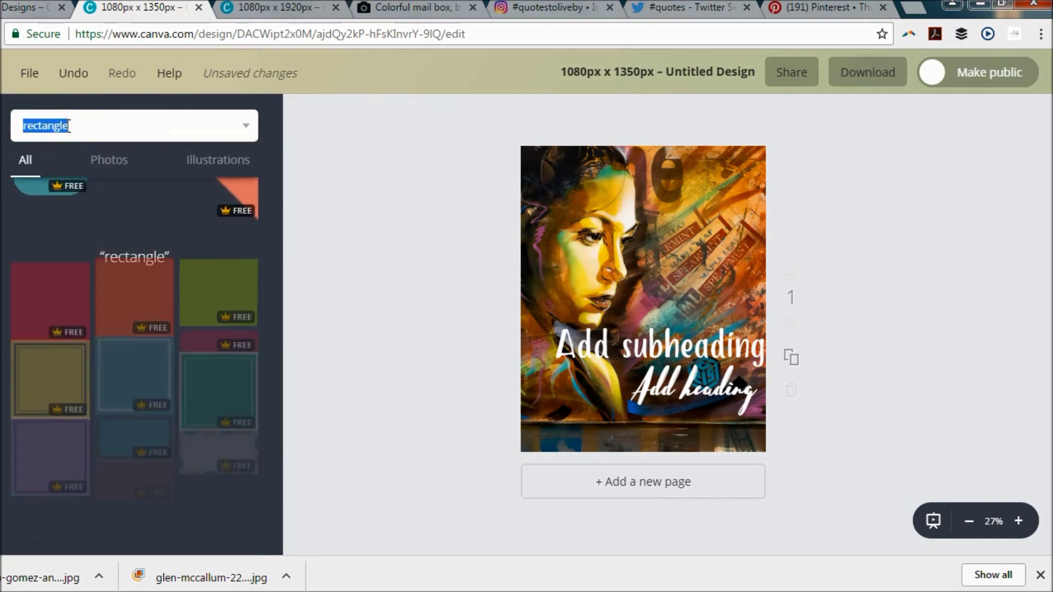
left_click(55, 308)
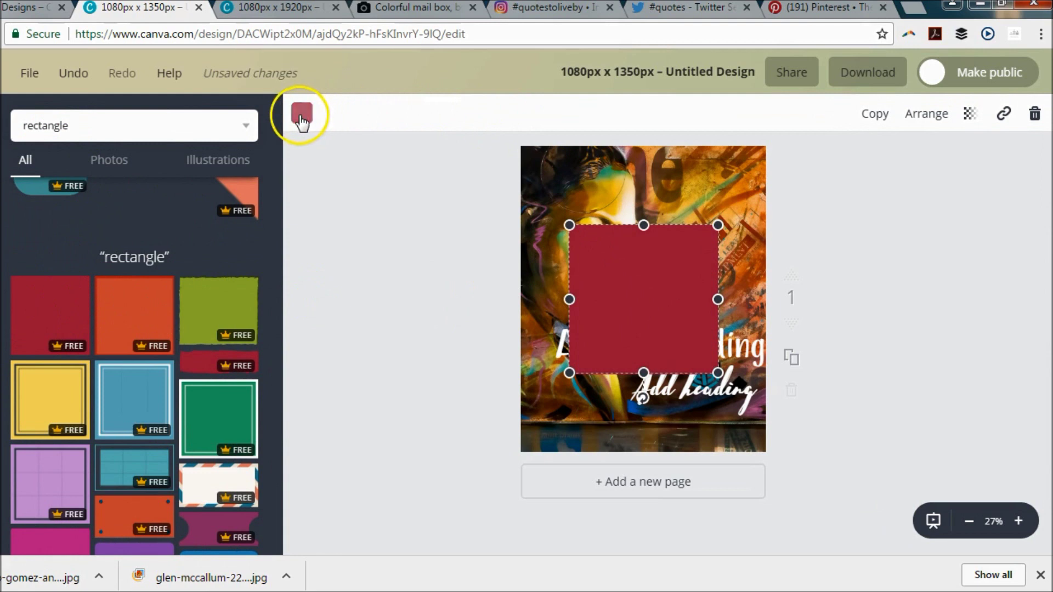
left_click(302, 113)
scroll(357, 275, "down", 1)
left_click(321, 394)
left_click_drag(570, 226, 460, 123)
left_click_drag(718, 237, 852, 237)
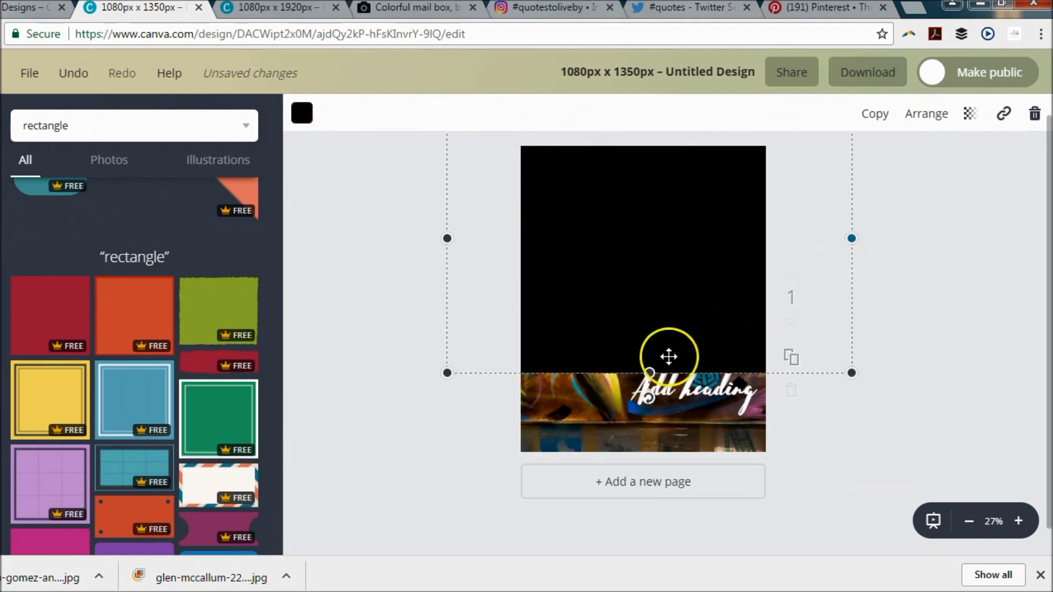
left_click_drag(652, 370, 652, 520)
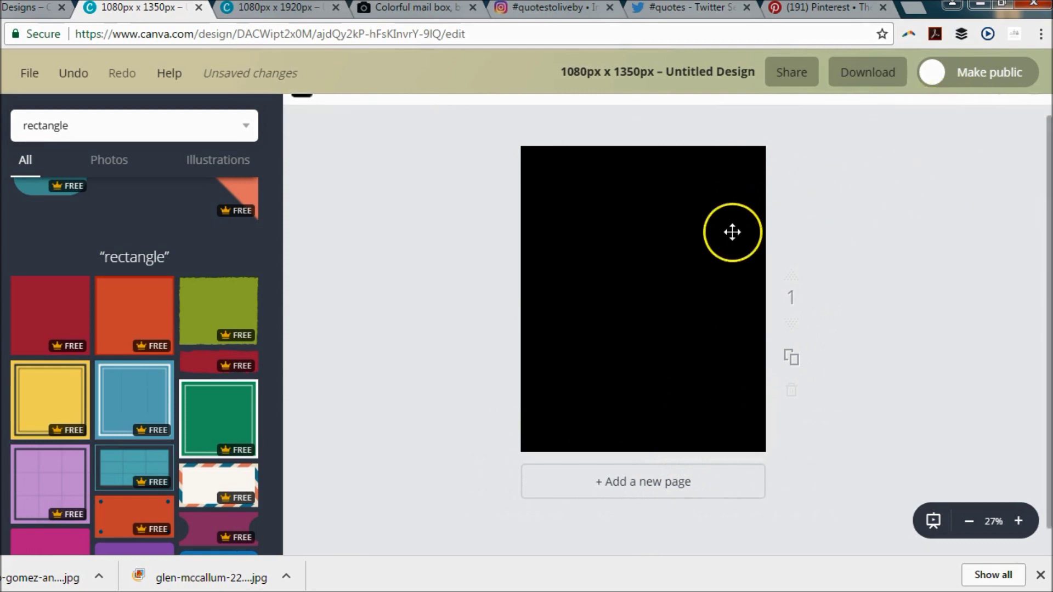
Send the overlay back twice behind the text, set transparency to 15, and nudge the text left
left_click(926, 115)
left_click(902, 189)
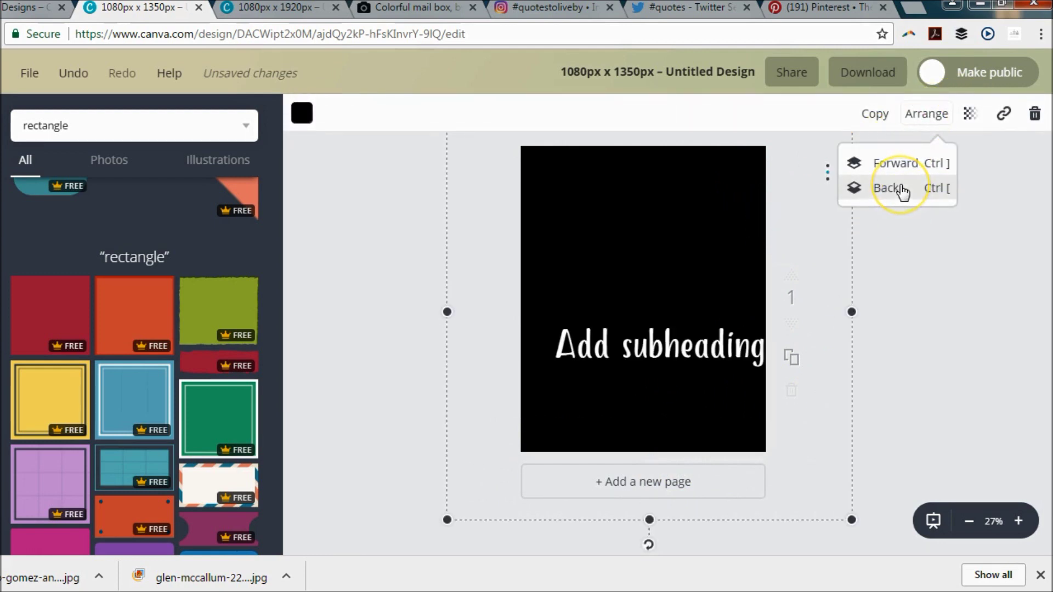
left_click(901, 189)
left_click(970, 114)
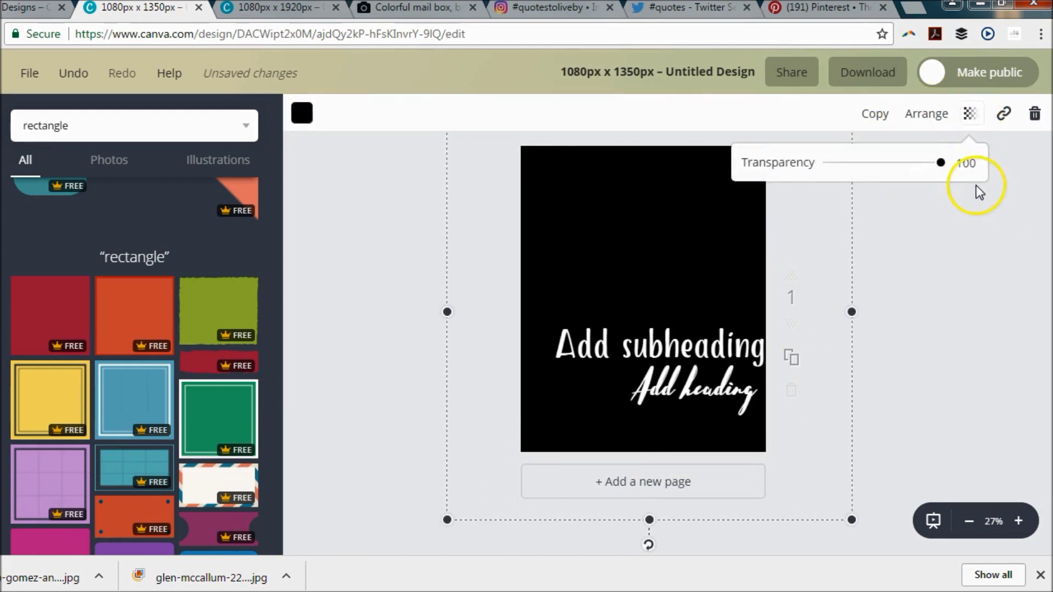
left_click_drag(944, 165, 849, 165)
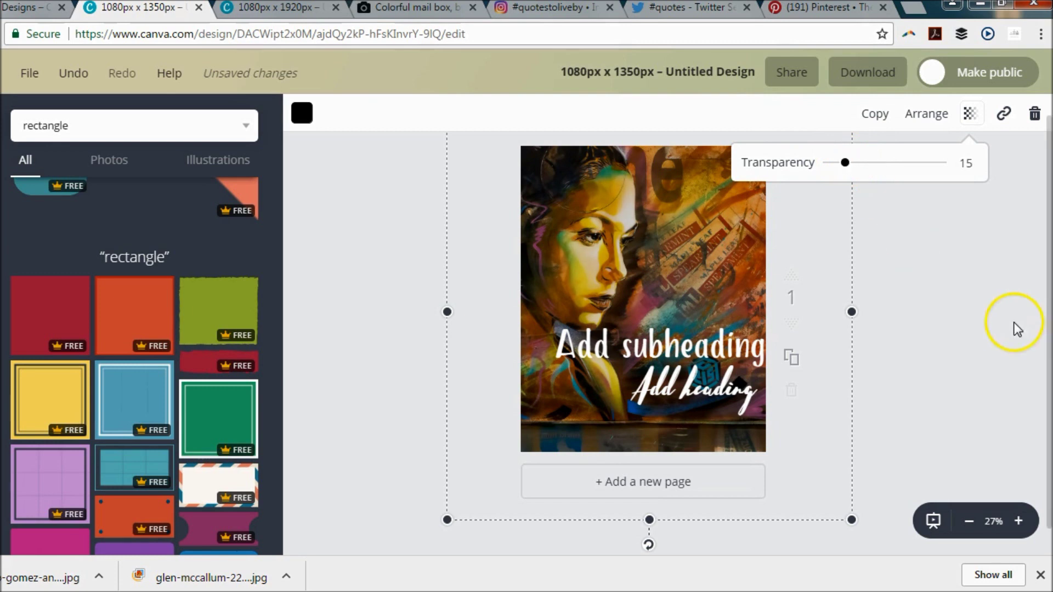
left_click_drag(740, 324, 718, 346)
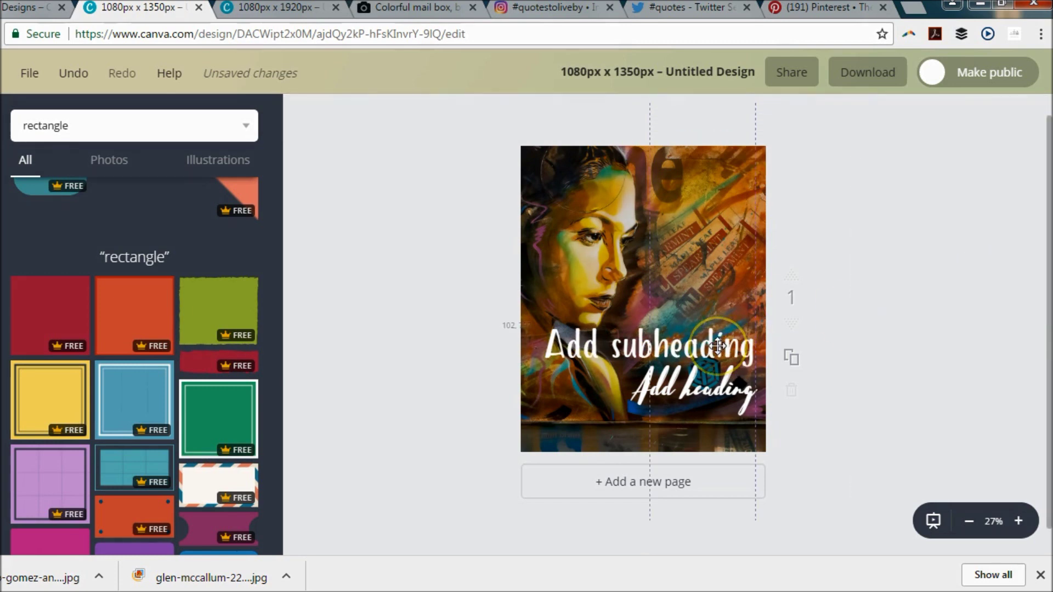
left_click_drag(713, 391, 707, 388)
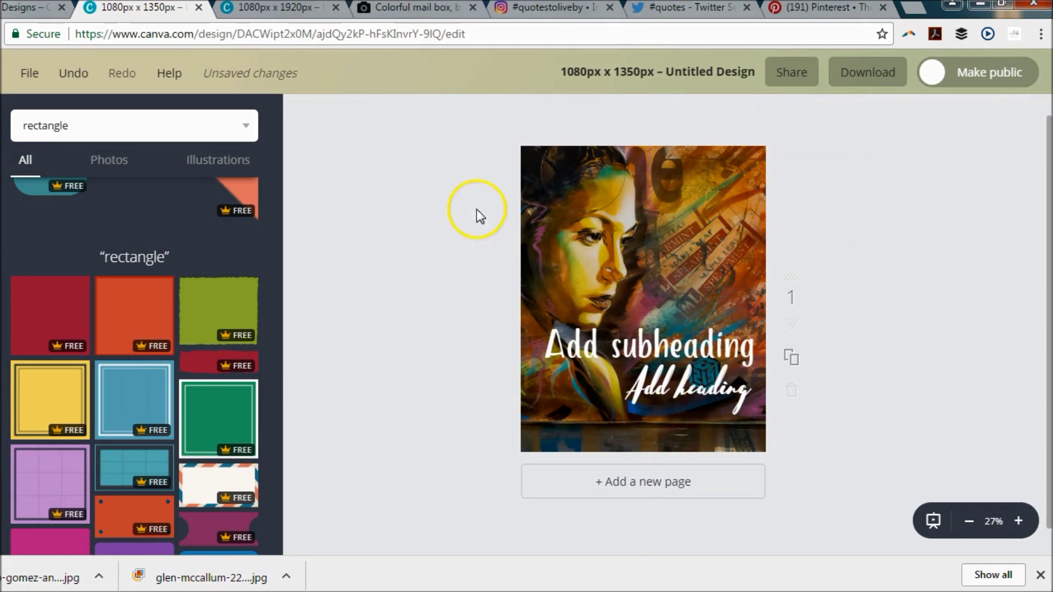
On the 1080x1920 story, add a black rectangle with transparency 79
left_click(277, 16)
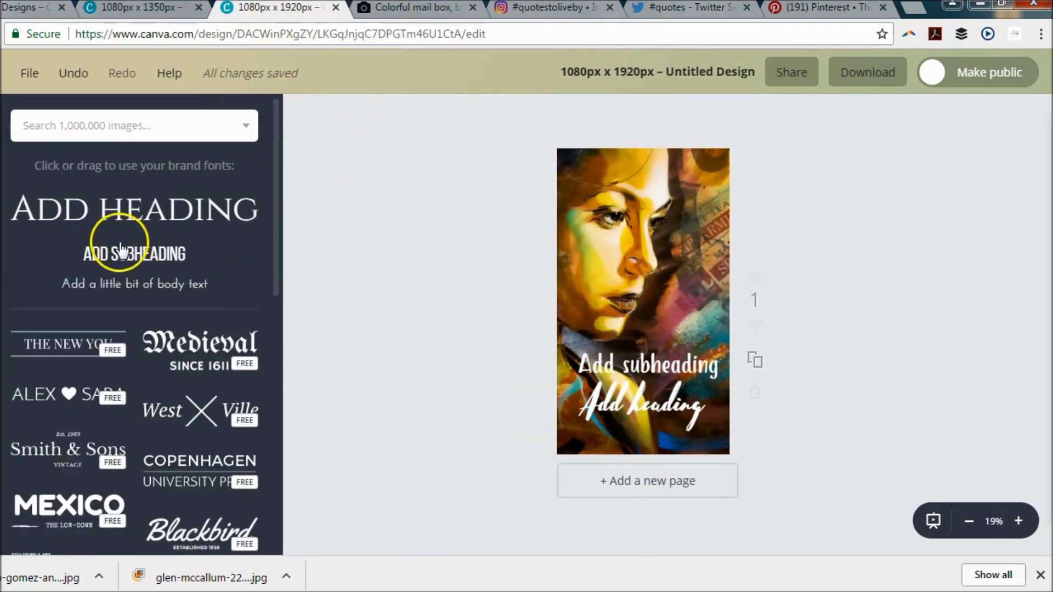
left_click(96, 125)
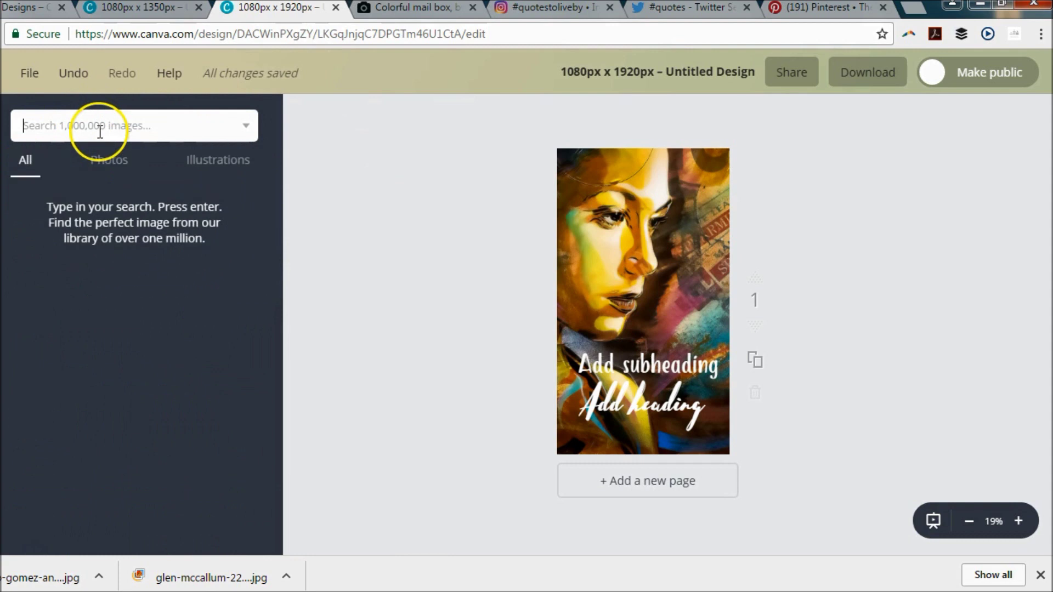
type("rectangle")
key("Return")
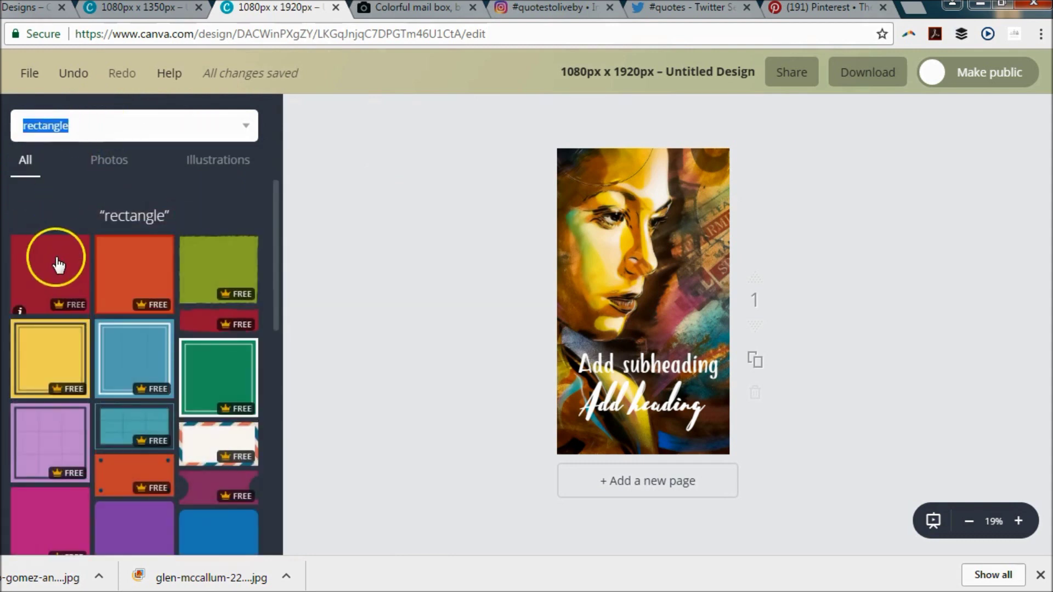
left_click(58, 270)
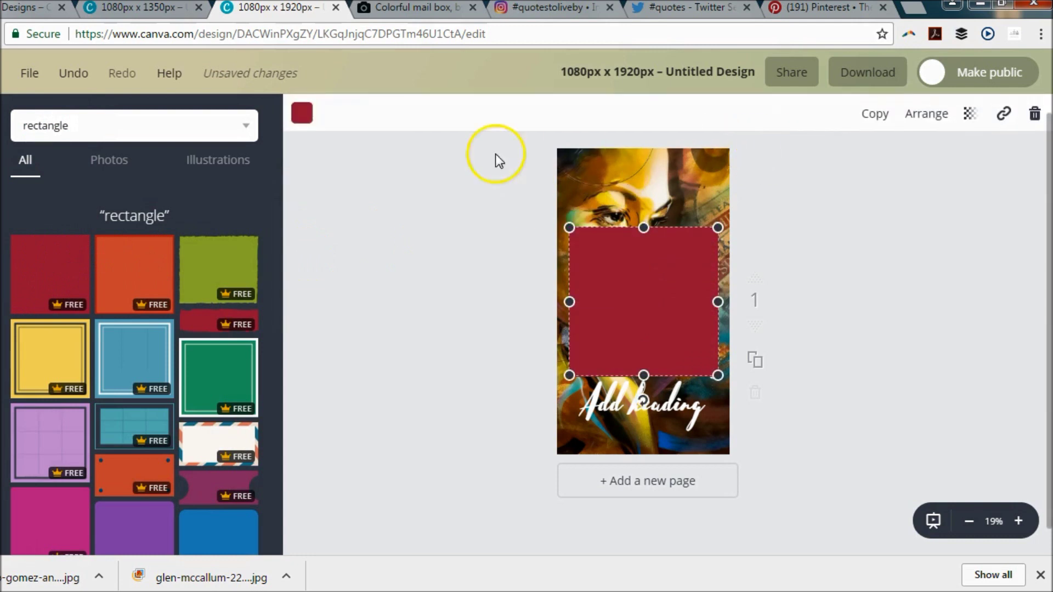
left_click(302, 113)
scroll(379, 240, "down", 2)
left_click(315, 384)
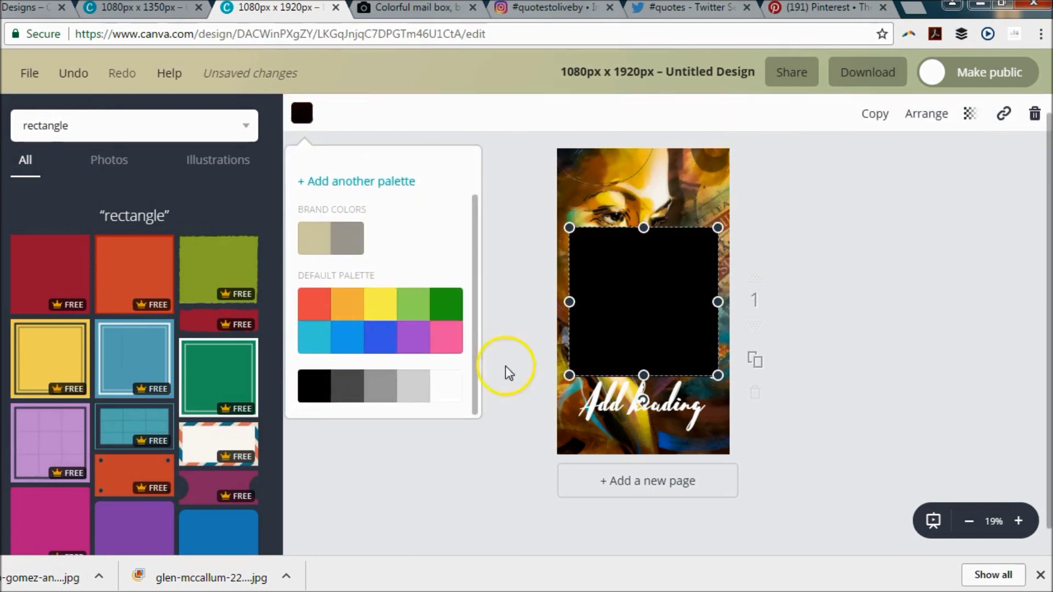
left_click(970, 113)
left_click_drag(941, 163, 932, 164)
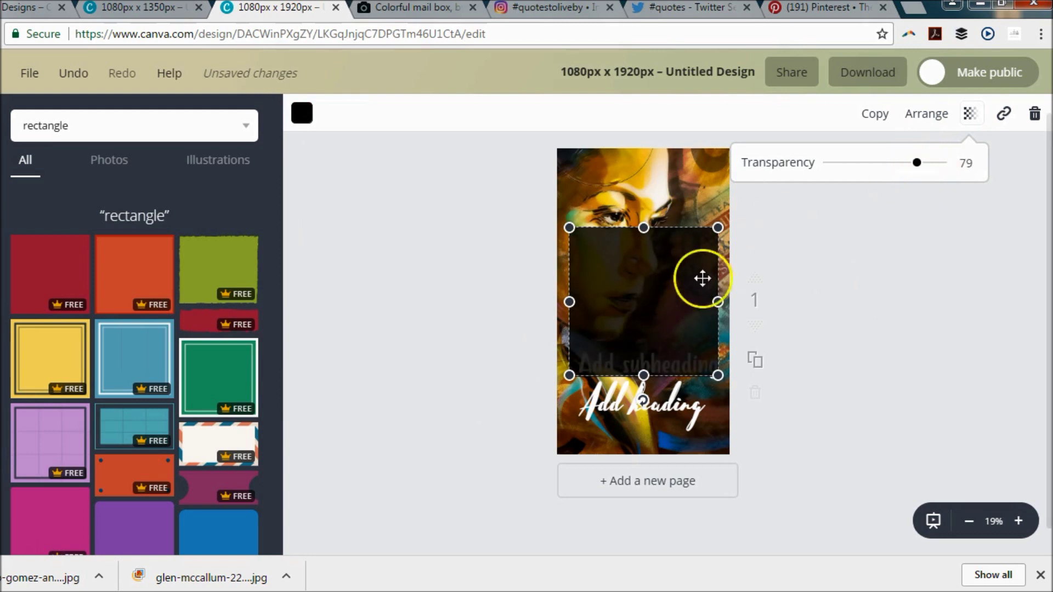
Stretch the overlay across the entire story page and send it behind the text
left_click_drag(644, 228, 644, 131)
left_click_drag(655, 373, 655, 513)
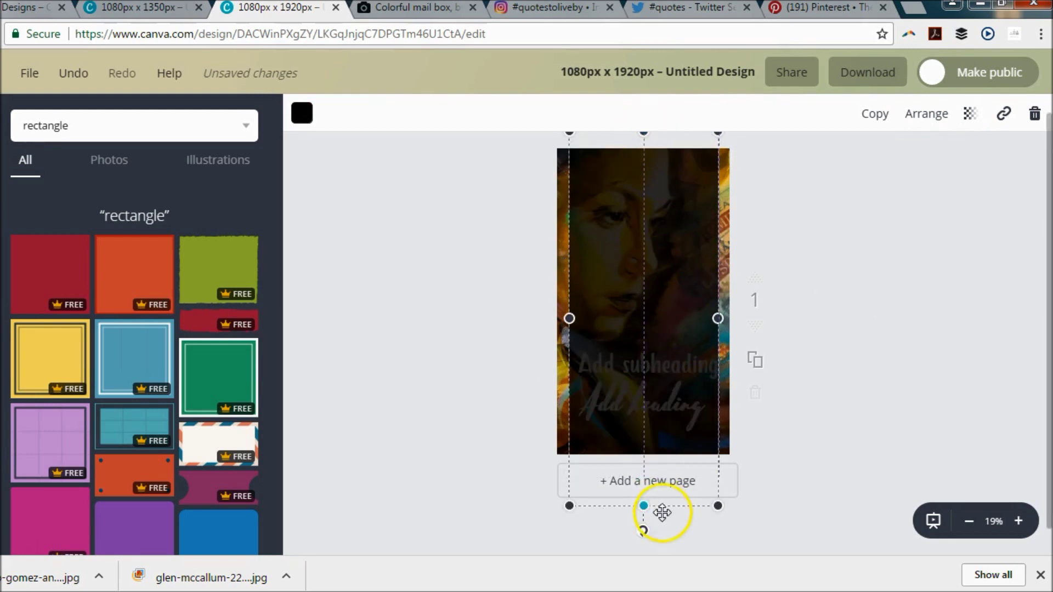
left_click_drag(571, 322, 516, 324)
left_click_drag(718, 324, 756, 323)
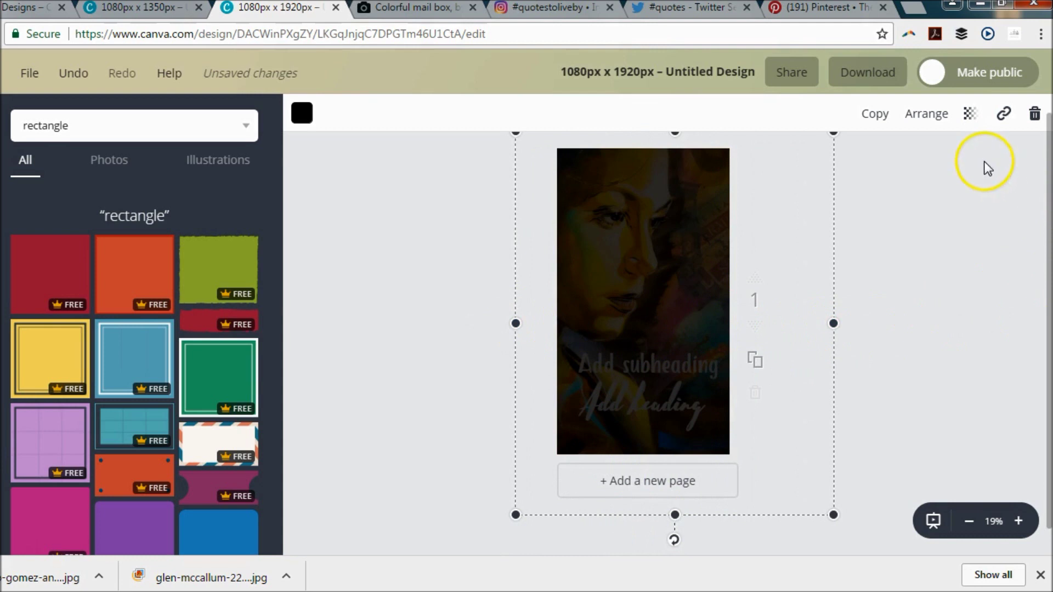
left_click(933, 115)
left_click(928, 197)
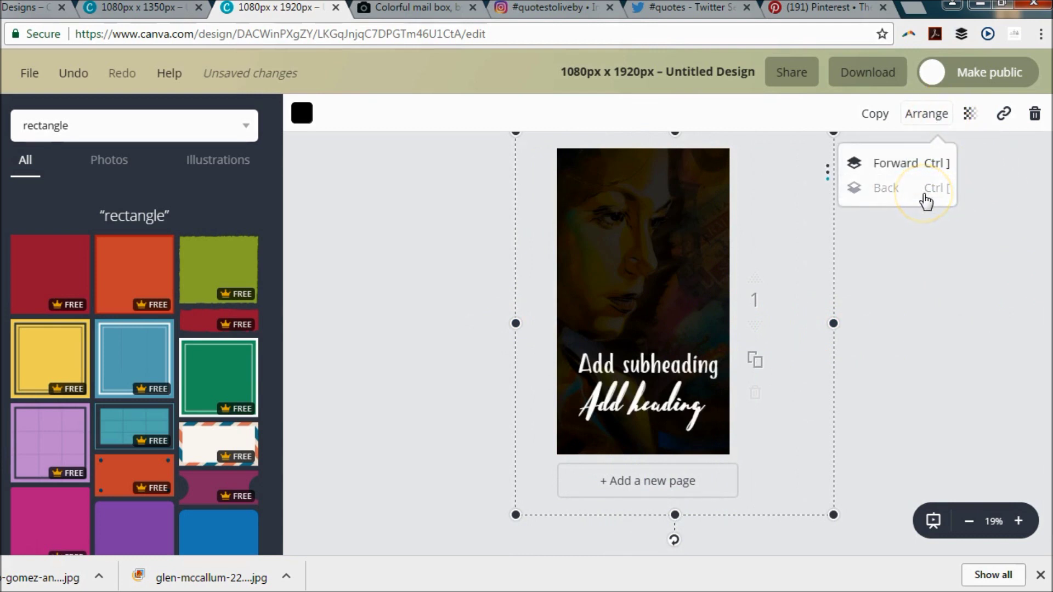
left_click(970, 303)
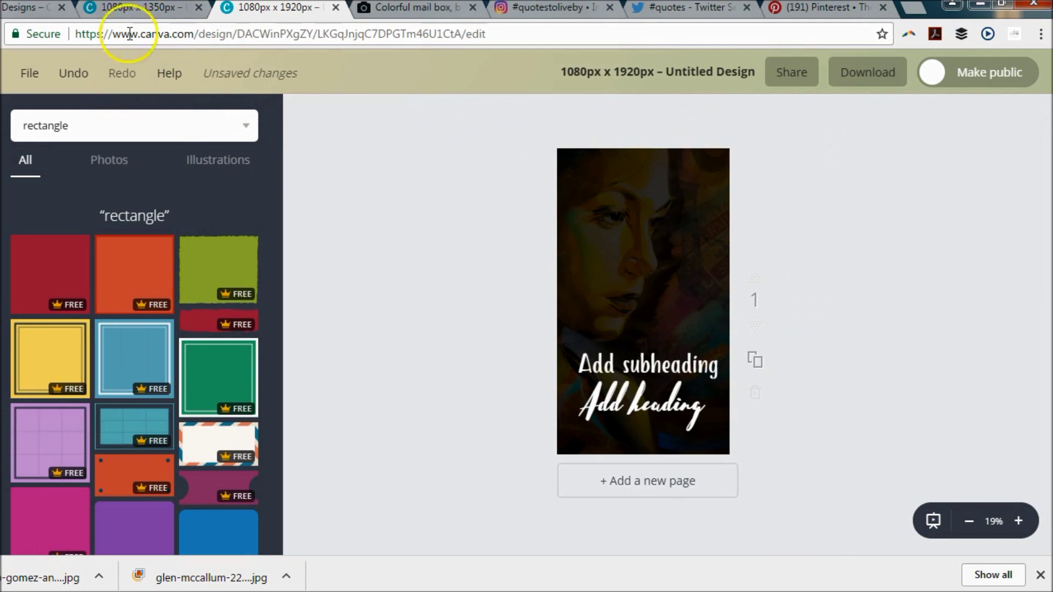
left_click(133, 13)
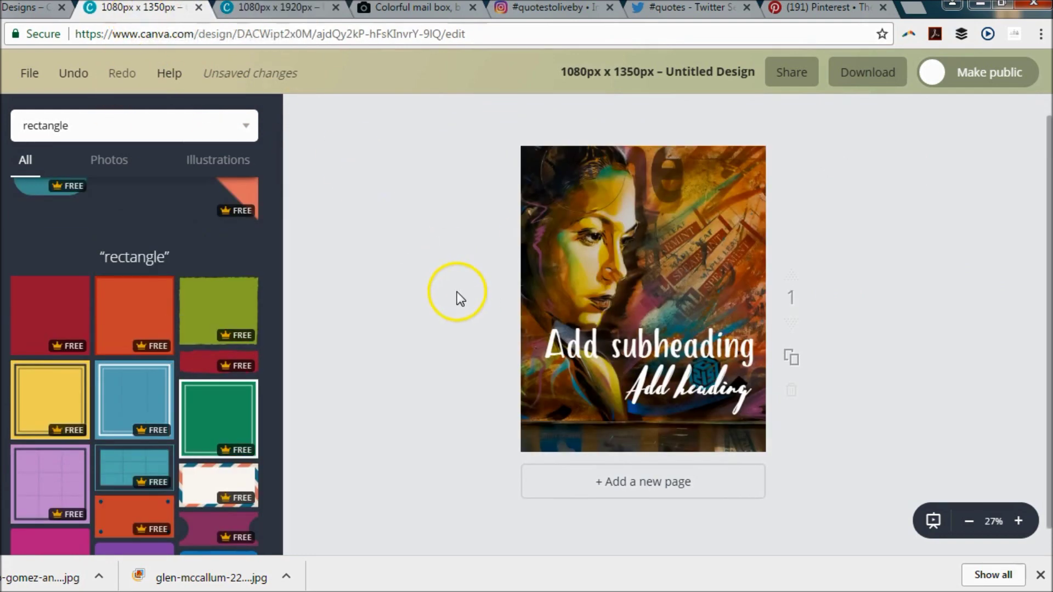
Duplicate the page in both the post and the story designs
left_click(791, 359)
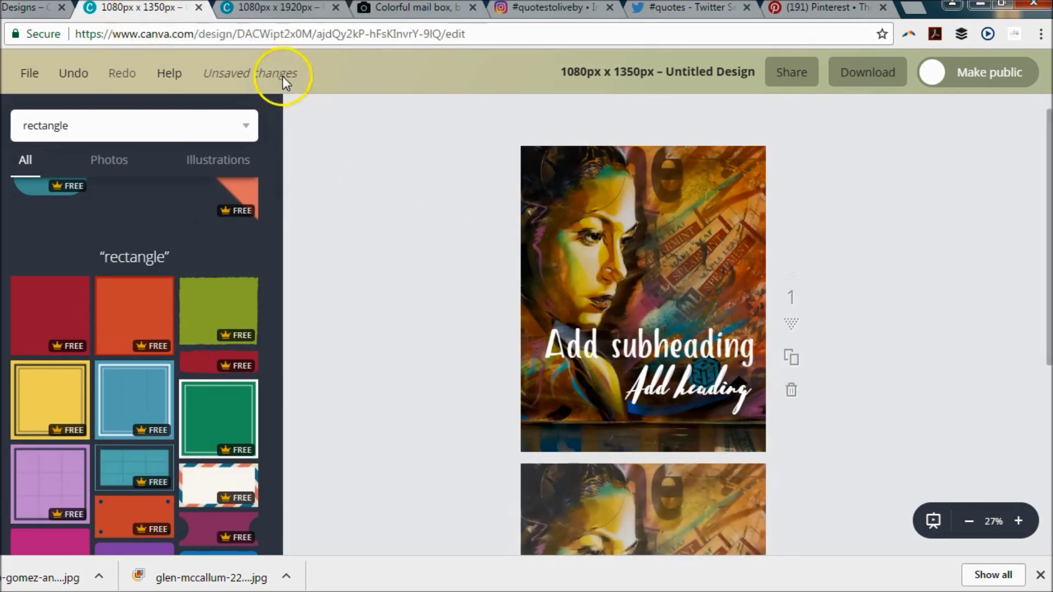
left_click(274, 8)
left_click(755, 360)
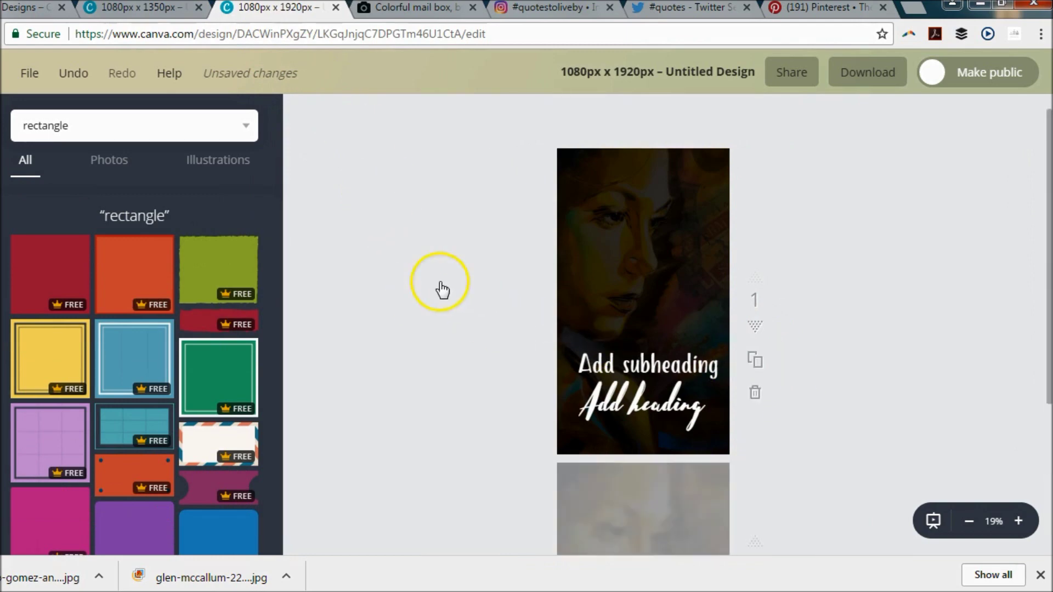
left_click(157, 10)
On post page 2, change the texts to 'Called to be' (moved right) and 'Creative'
scroll(480, 326, "down", 5)
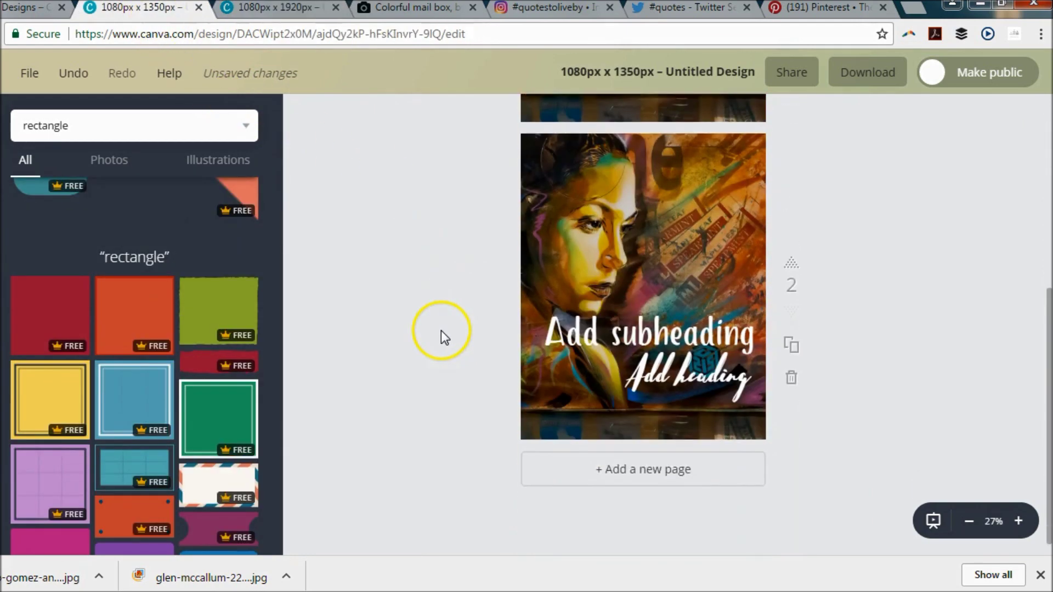
left_click(593, 343)
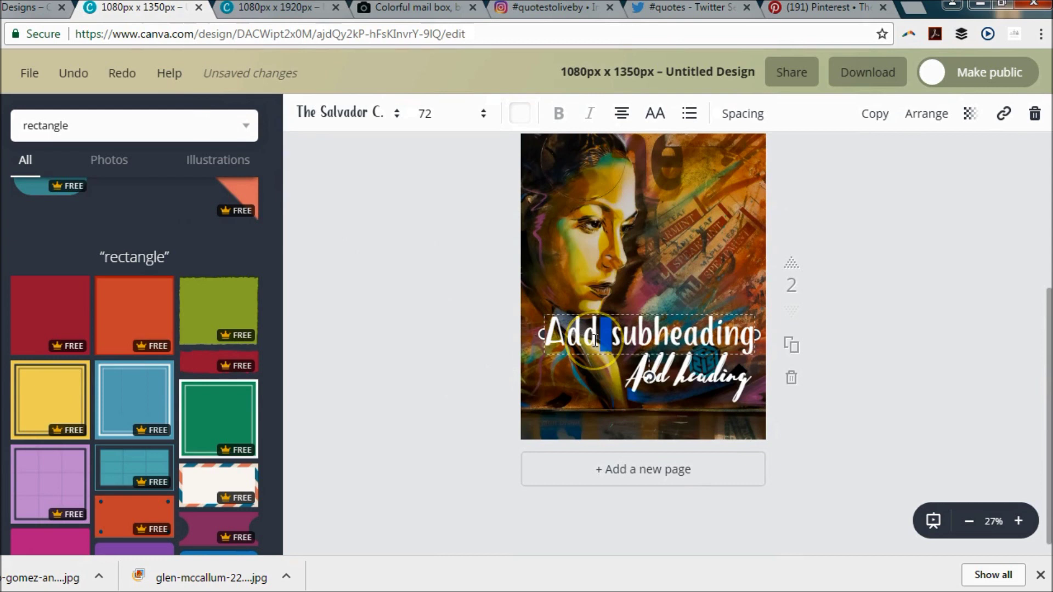
triple_click(595, 340)
type("Called to be")
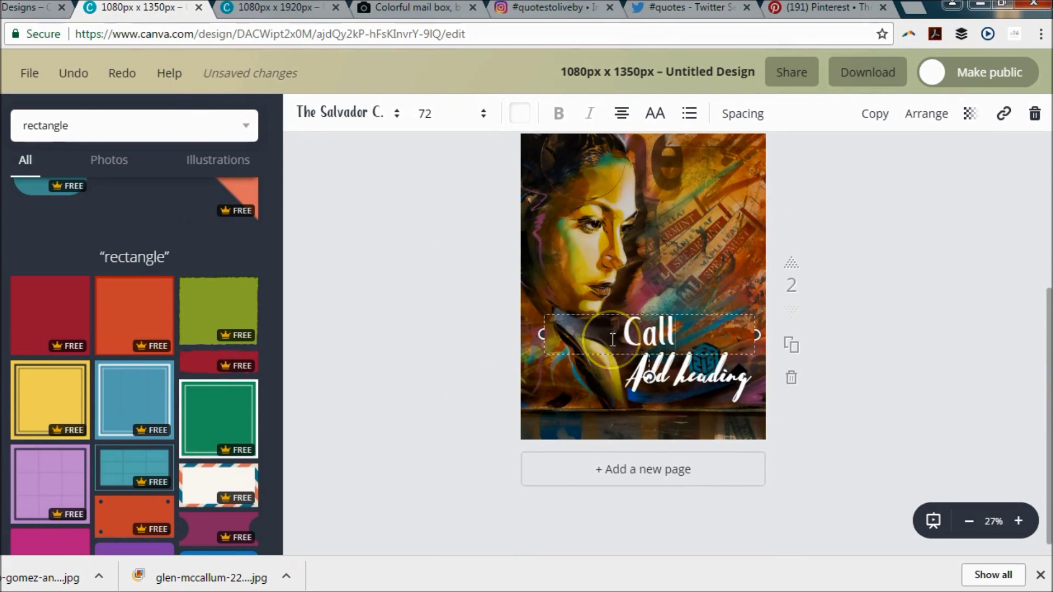
left_click(814, 406)
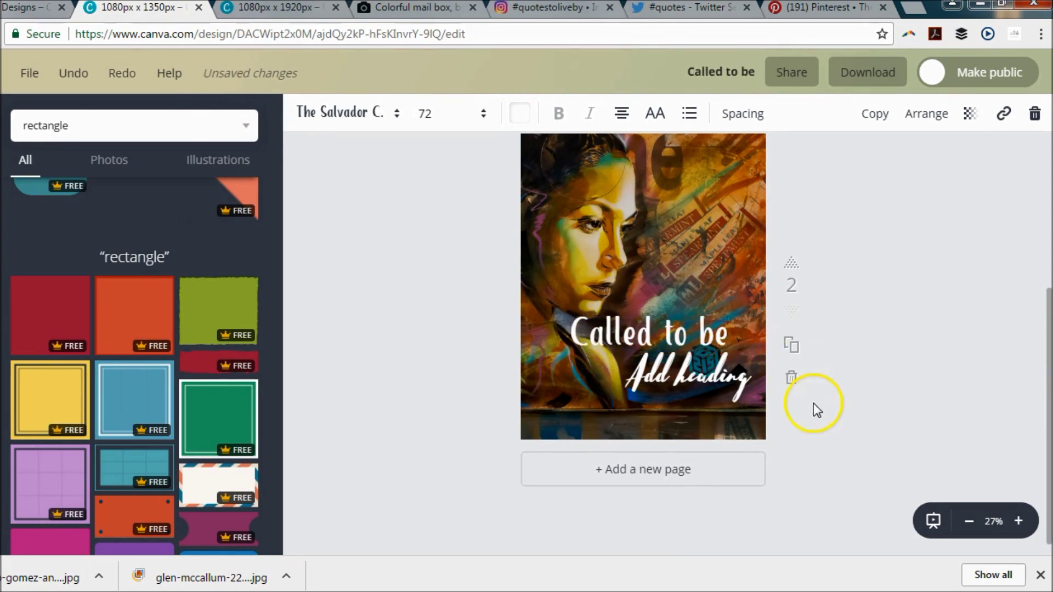
left_click_drag(717, 329, 742, 329)
double_click(727, 378)
type("Creative")
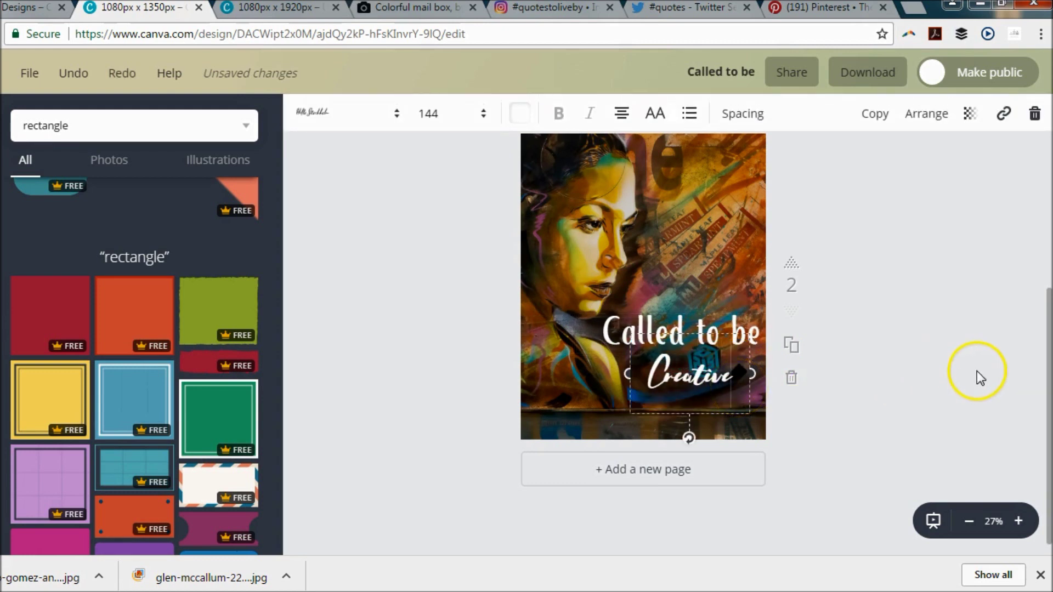
left_click(848, 368)
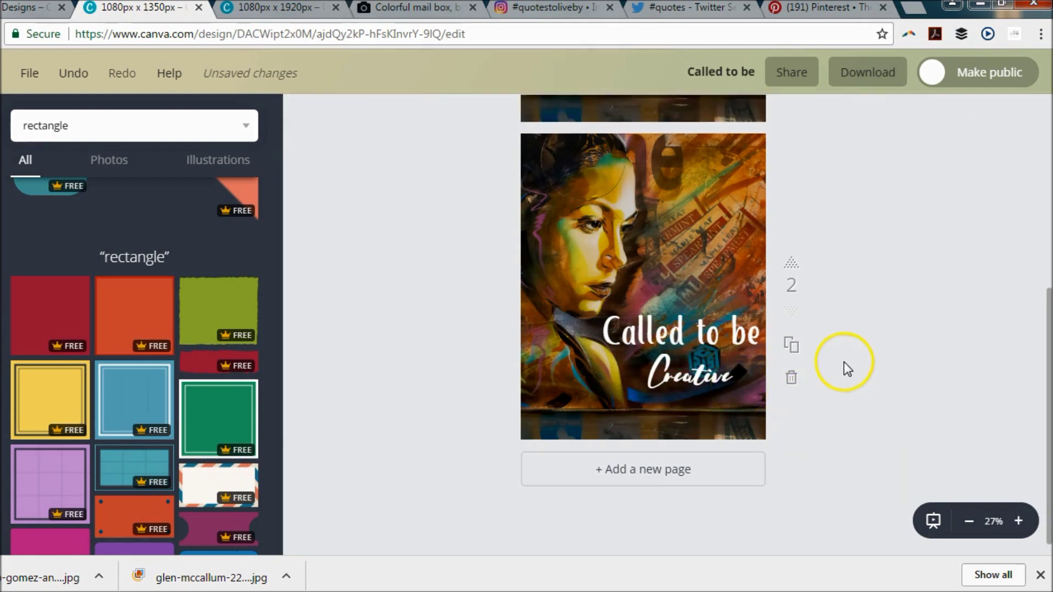
On story page 2, change the subheading to 'Called to be'
left_click(239, 9)
scroll(494, 340, "down", 3)
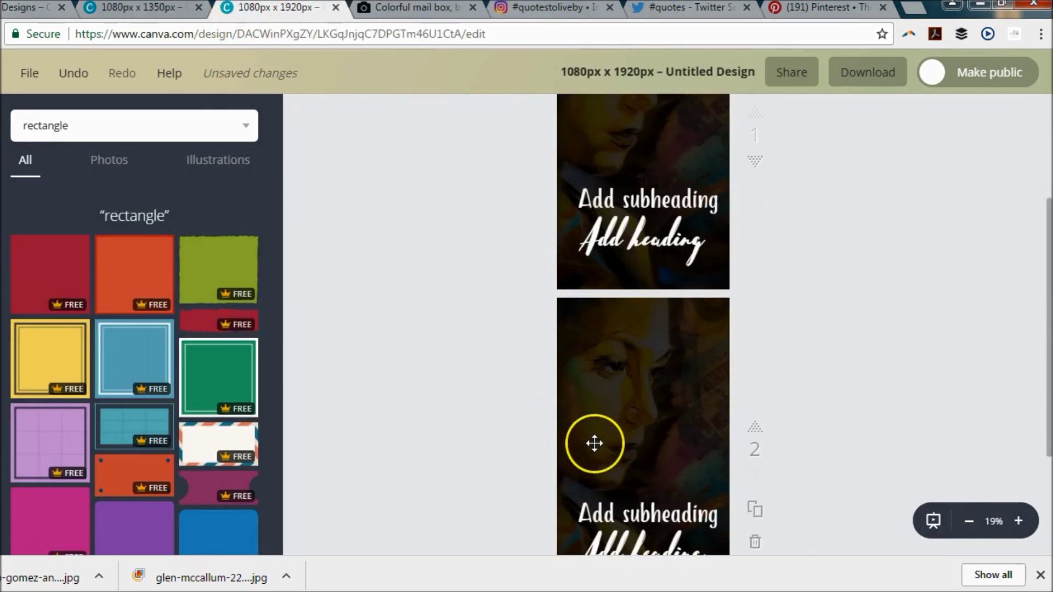
scroll(598, 439, "down", 3)
double_click(670, 351)
type("Called to be")
left_click(871, 436)
Change the heading to 'Creative' and shift both text lines toward the right
left_click(686, 389)
type("Creative")
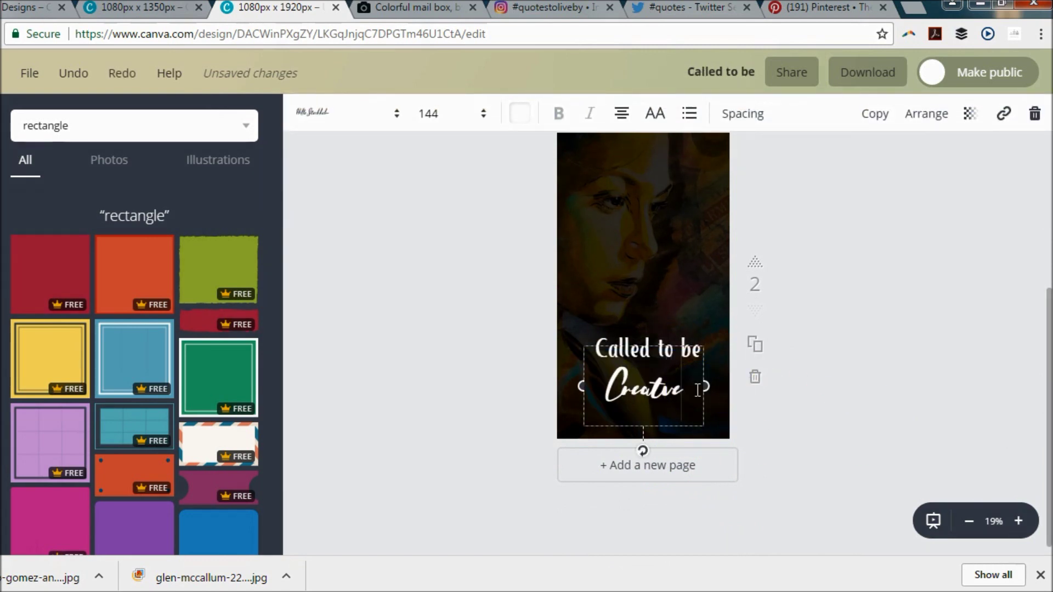
key("BackSpace")
key("BackSpace")
type("ive")
left_click(930, 417)
left_click_drag(712, 400, 700, 390)
left_click_drag(648, 349, 668, 350)
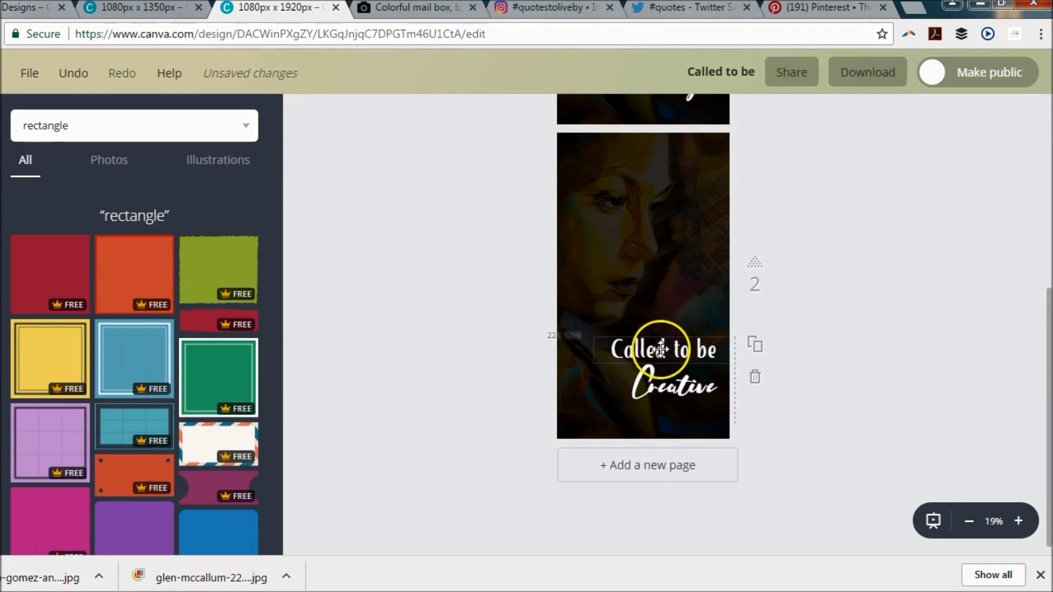
left_click(797, 322)
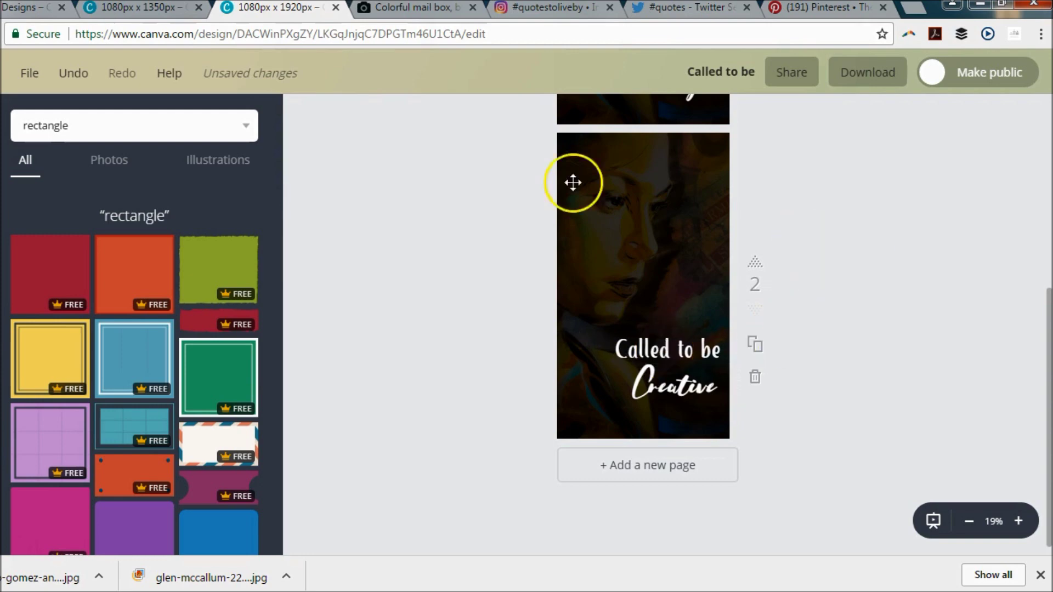
left_click(144, 7)
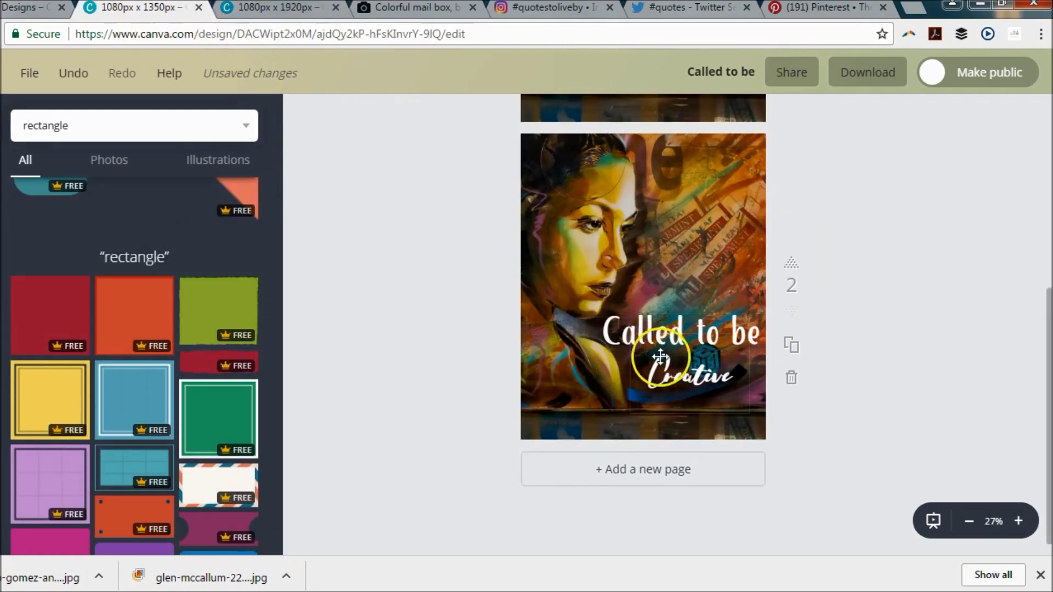
Title the post design 'Instagram Graphic Template'
left_click(742, 80)
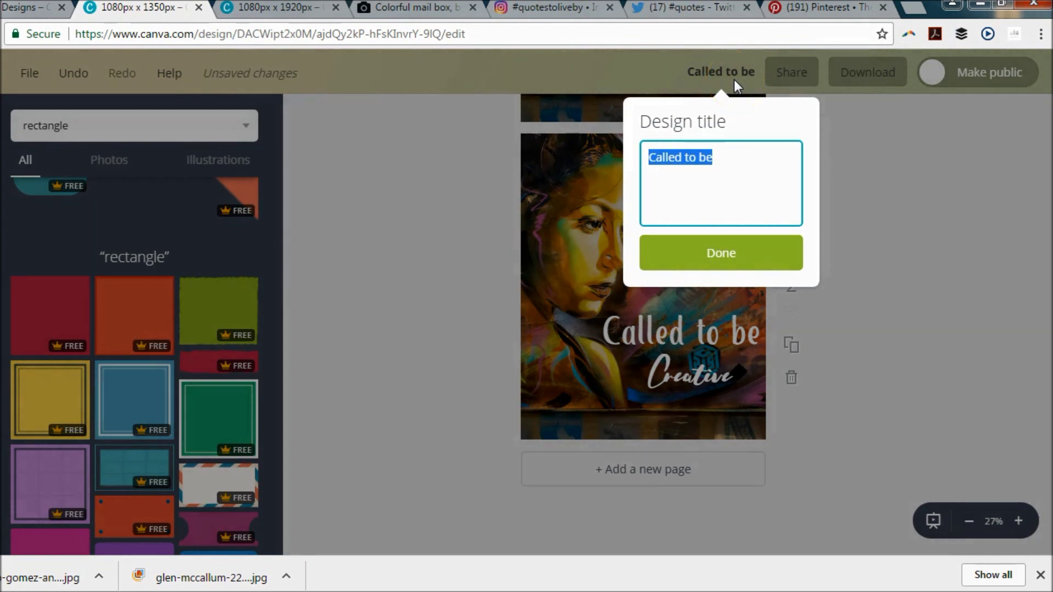
type("Instagram")
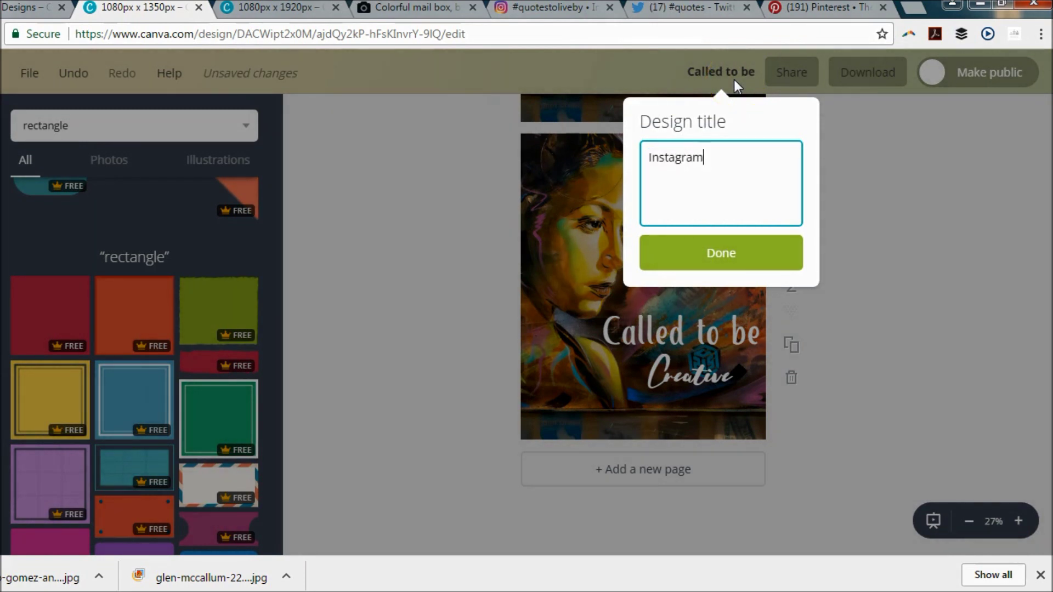
type(" Graphic Template")
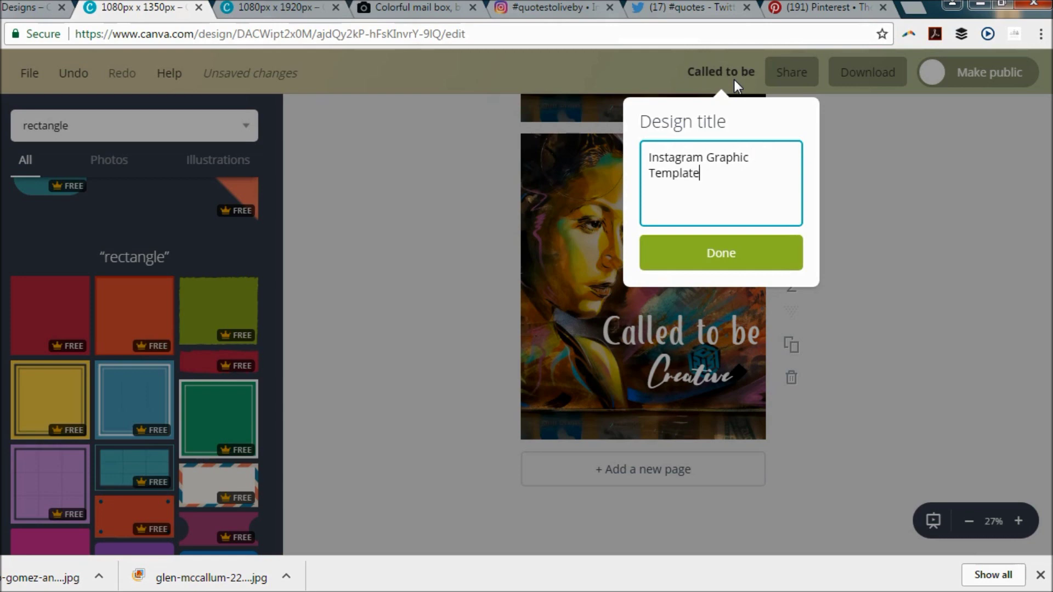
left_click(749, 258)
Title the story design 'Instagram Story Template'
left_click(238, 10)
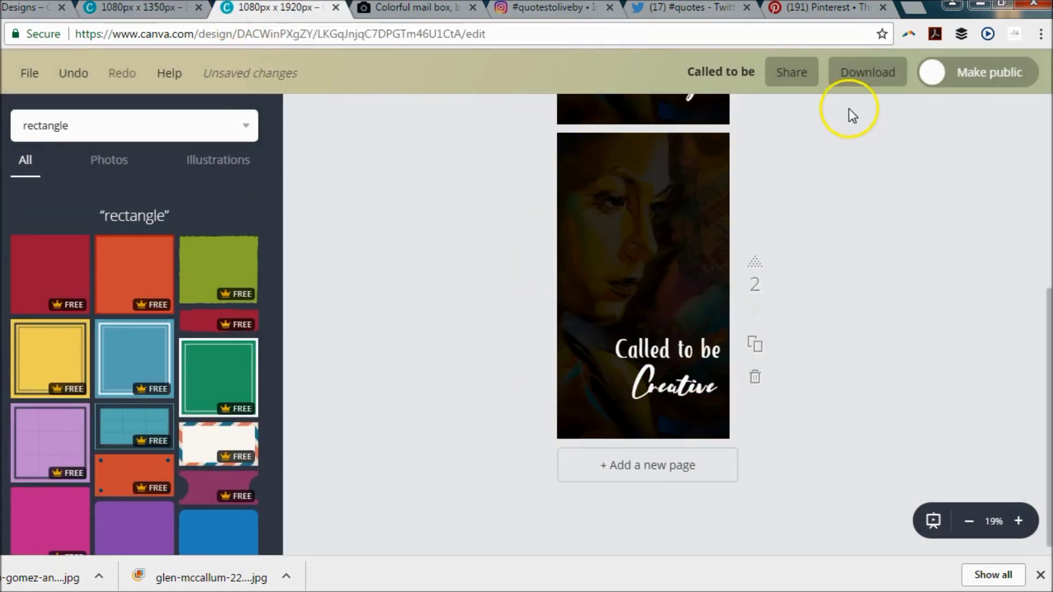
left_click(750, 77)
type("Instagra")
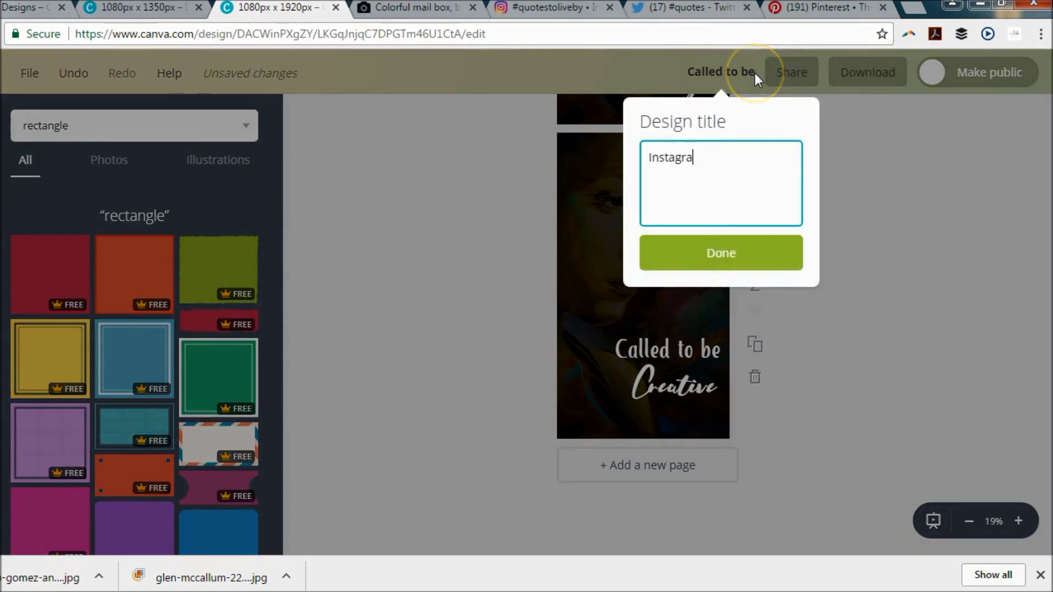
type("m Stor")
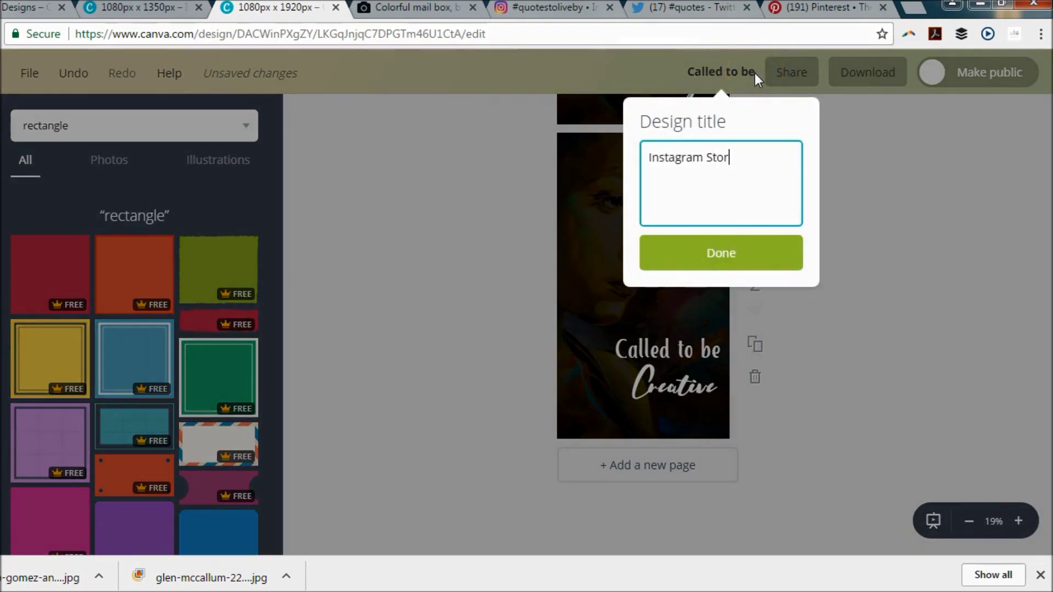
type("y T")
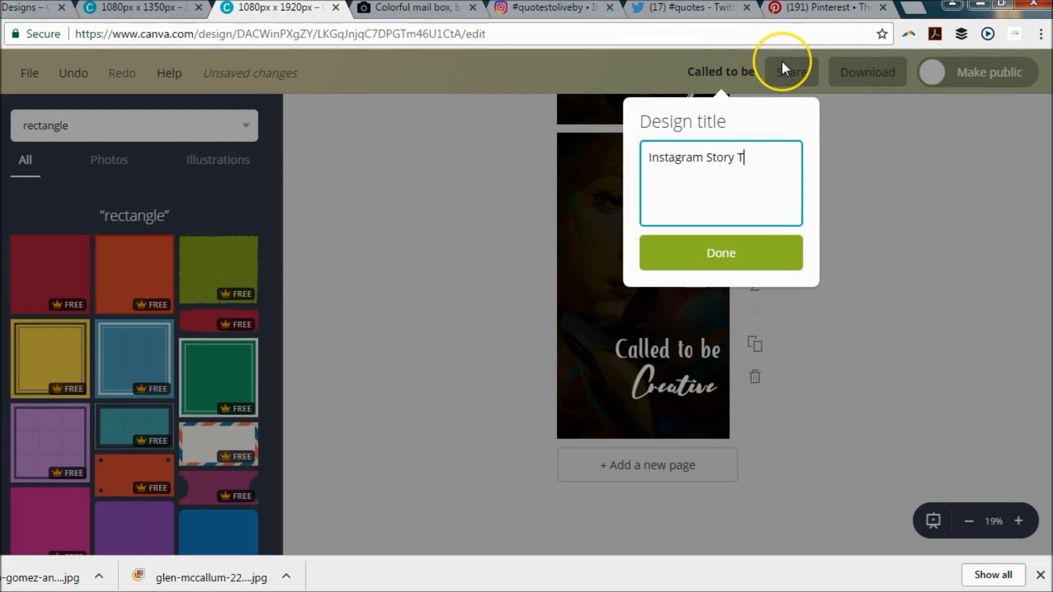
type("emplate")
key("Return")
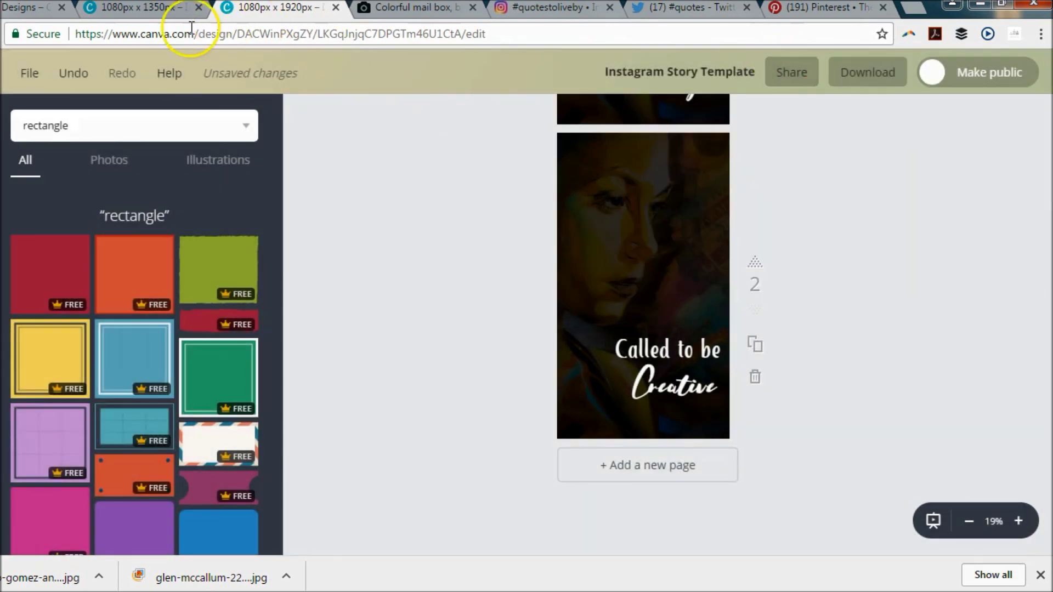
Download page 2 of the post design as a PNG
left_click(159, 11)
scroll(706, 235, "up", 5)
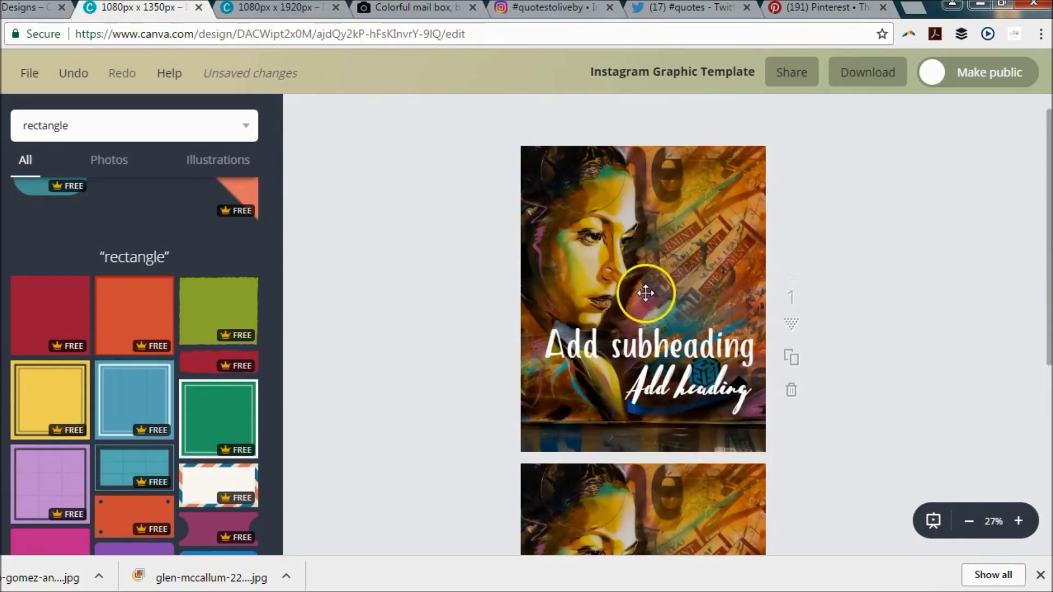
scroll(755, 235, "down", 5)
left_click(863, 76)
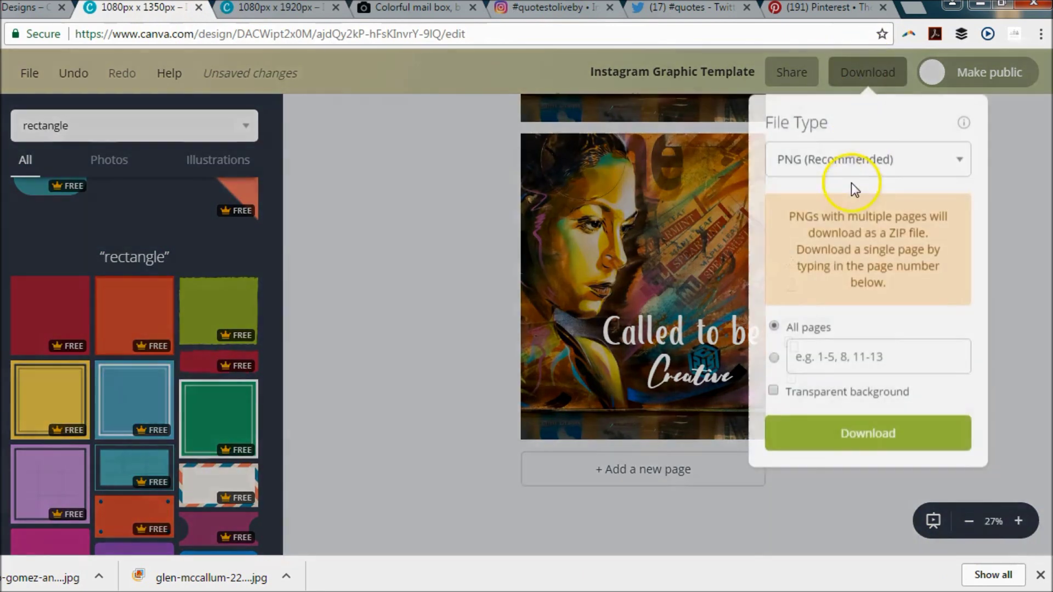
left_click(805, 363)
type("2")
left_click(863, 429)
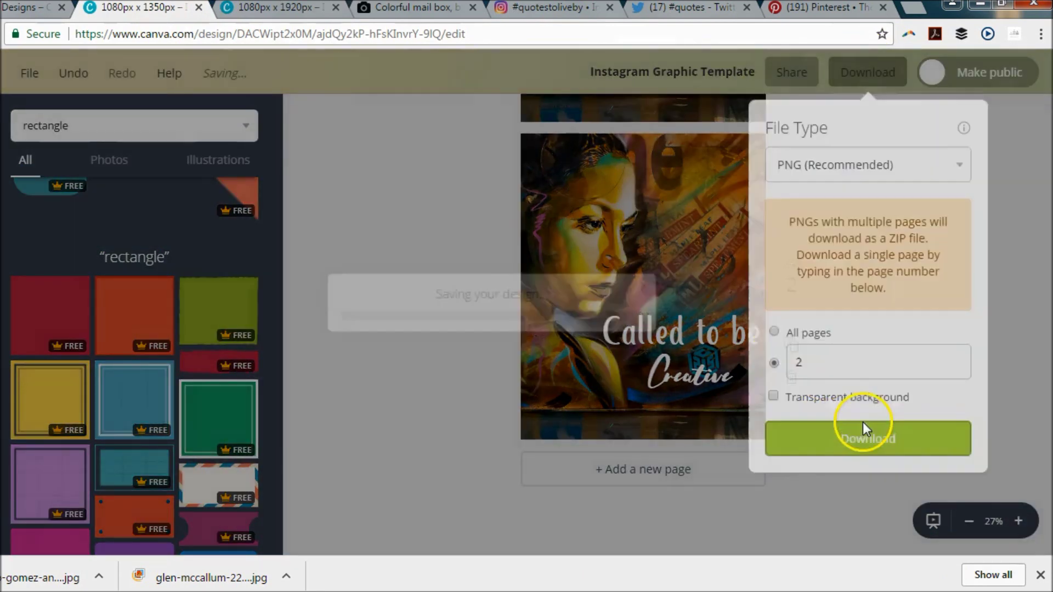
Download page 2 of the story design as a PNG
left_click(281, 11)
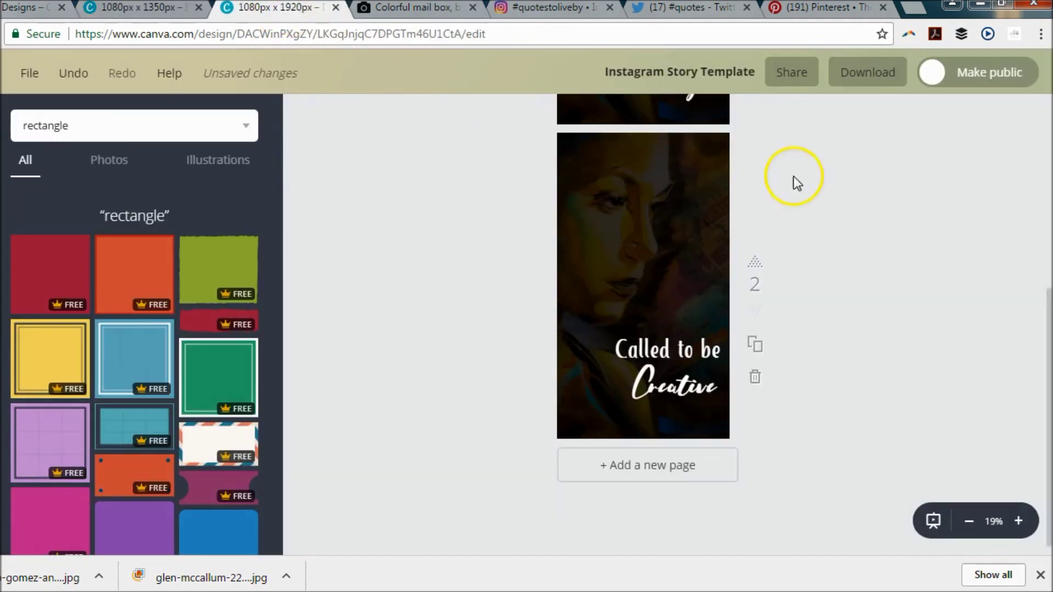
left_click(858, 75)
left_click(772, 358)
type("2")
left_click(806, 438)
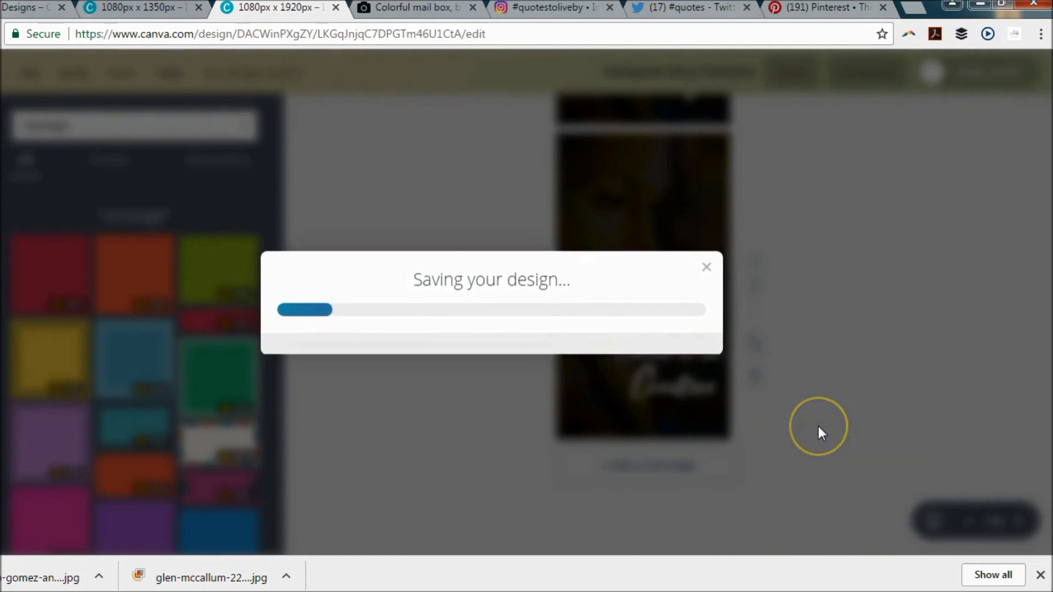